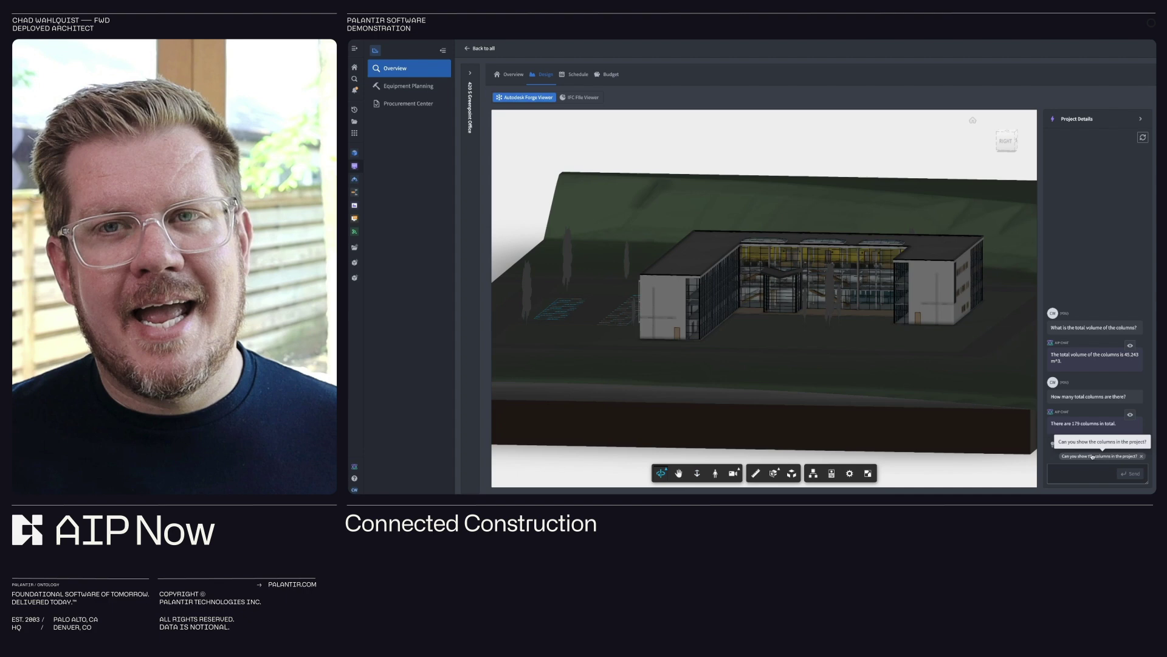
Step: In First Person mode, walk from the courtyard through the glass facade into the columned room
left_click(716, 470)
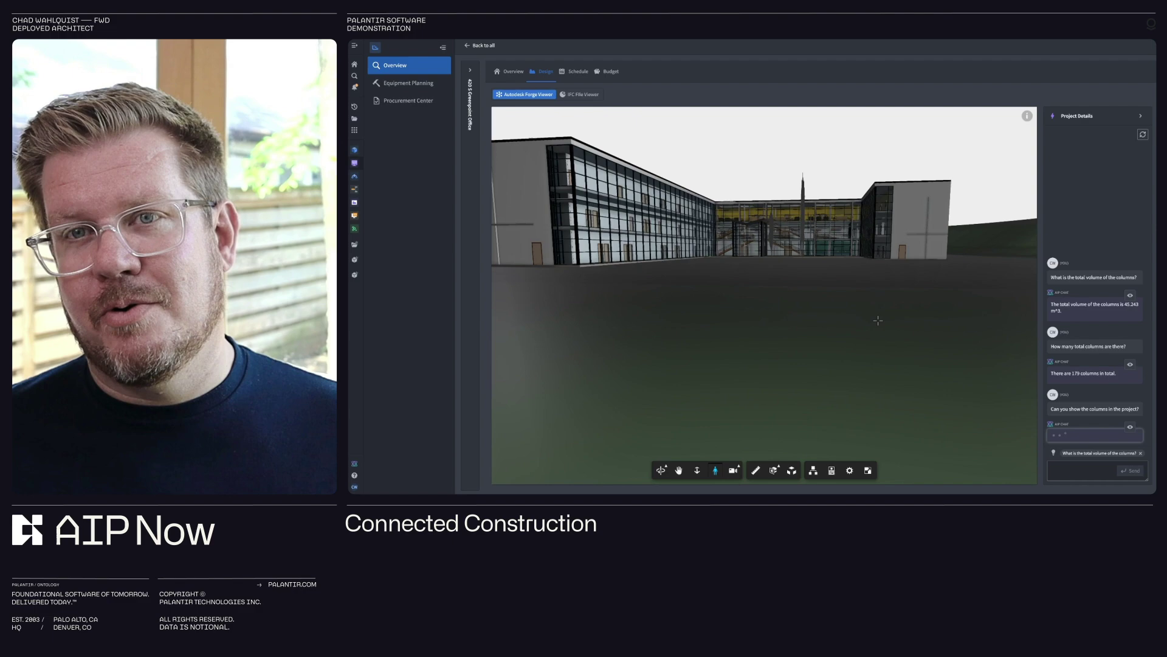
key("w")
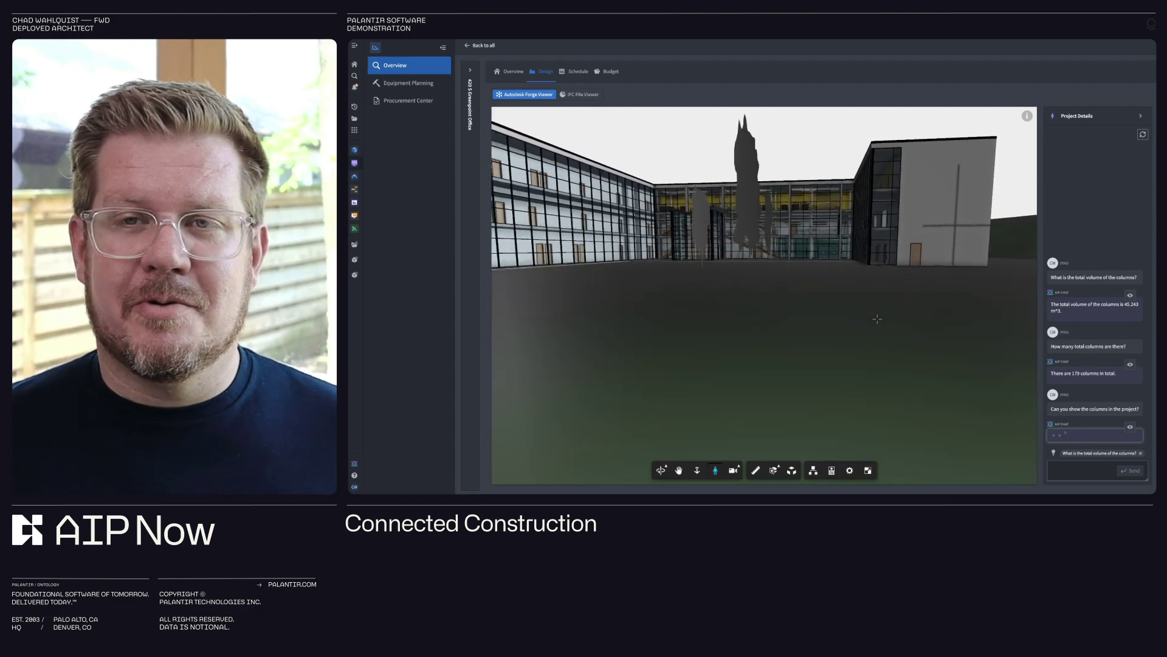
key("w")
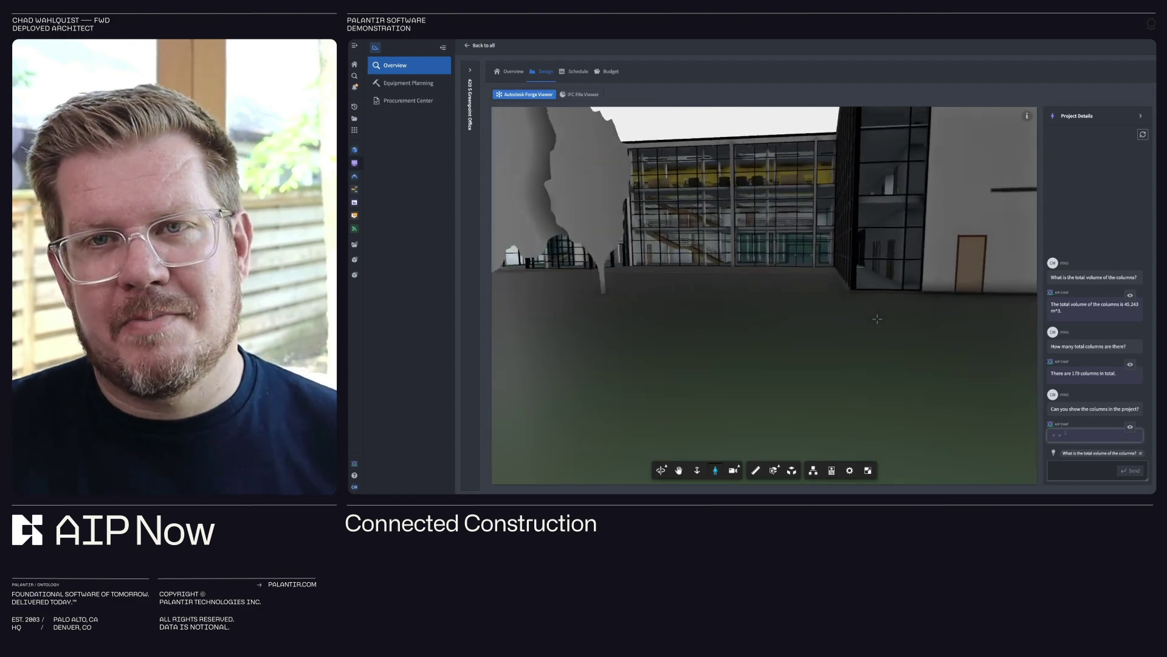
key("w")
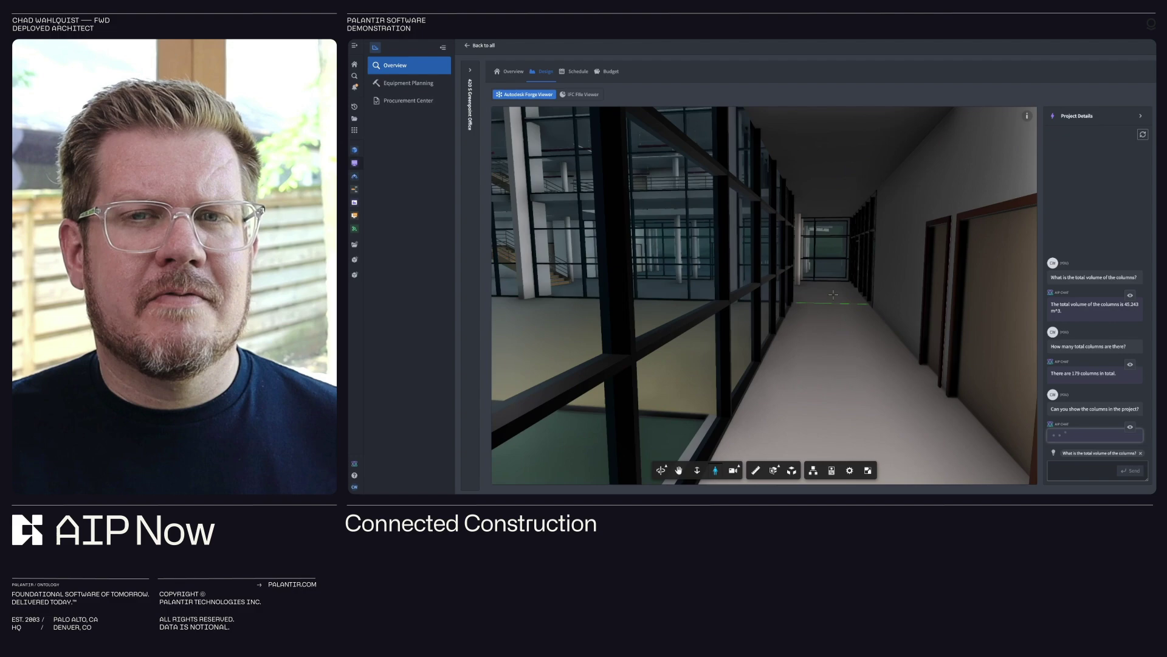
left_click_drag(833, 295, 511, 333)
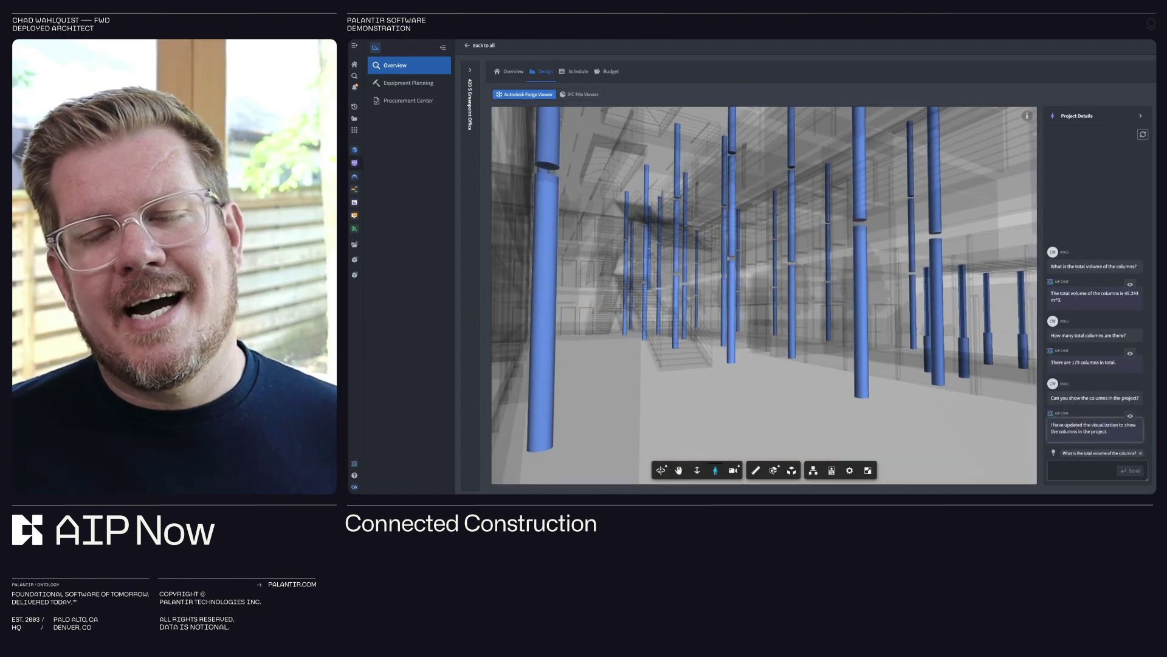
key("w")
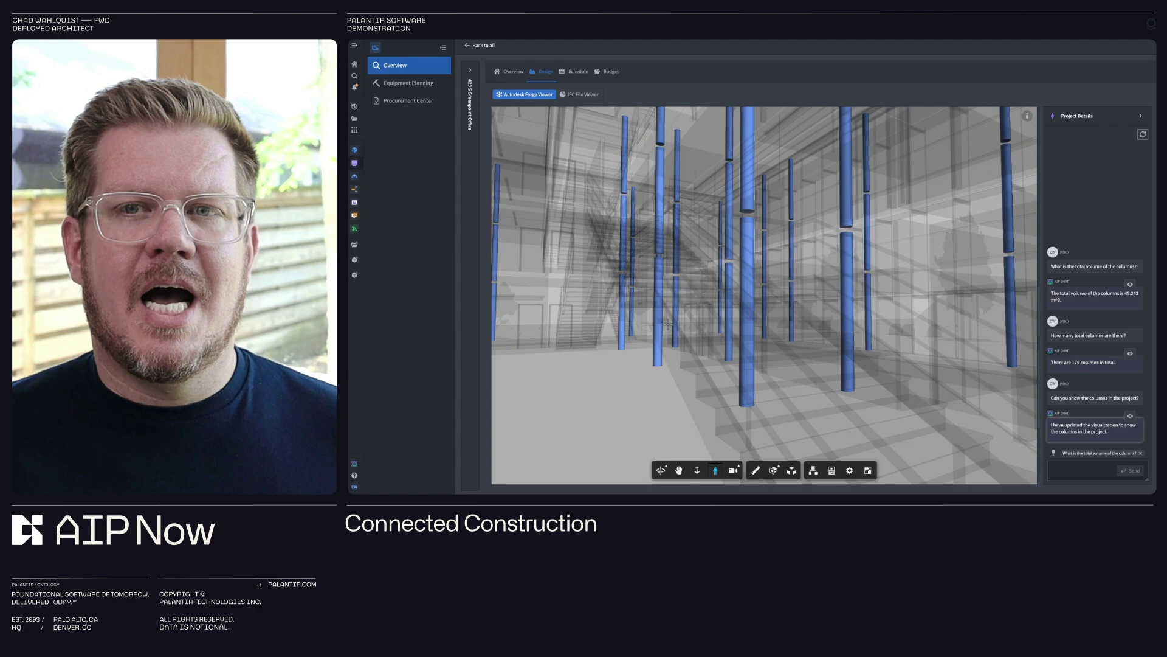
key("w")
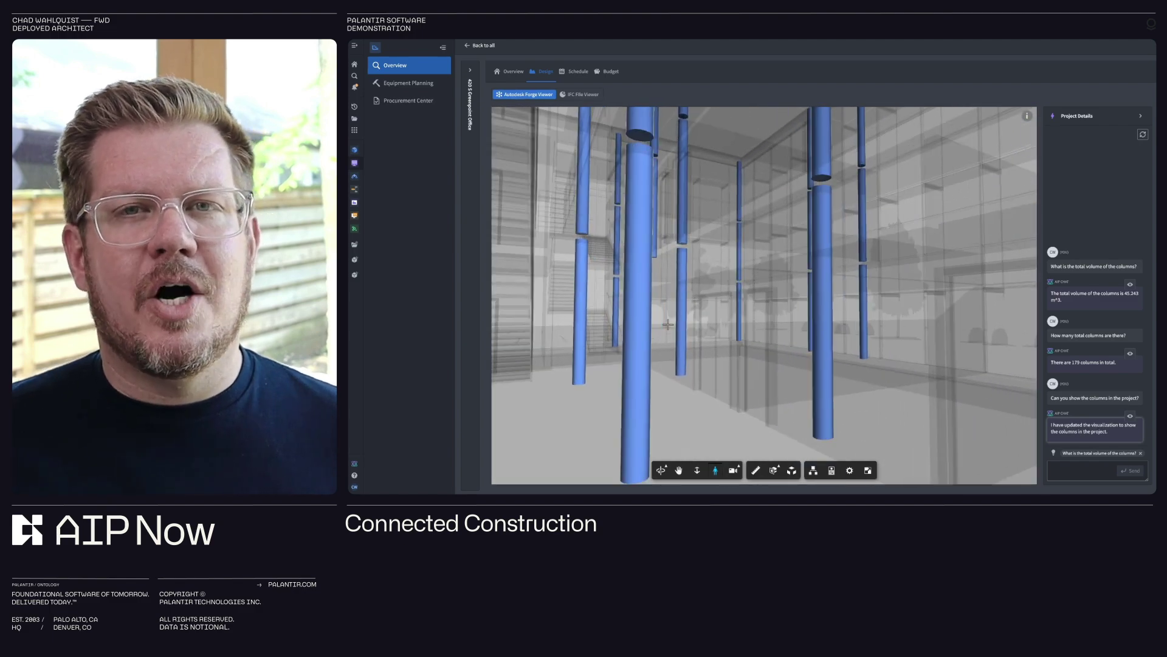
key("w")
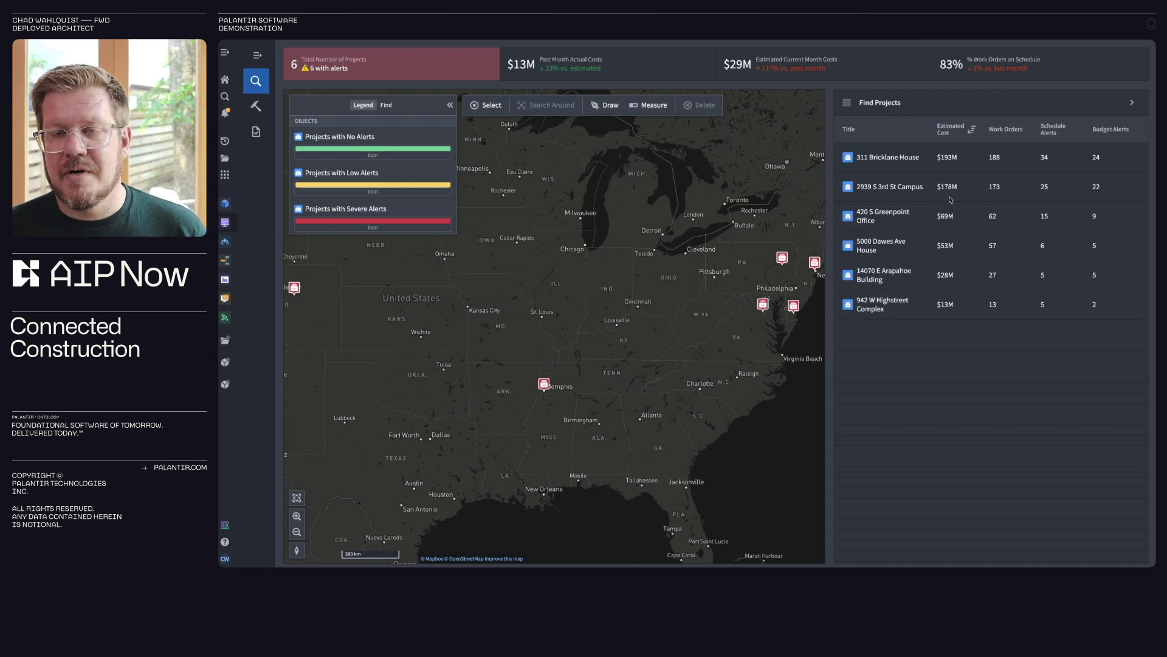
Step: Open the 420 S Greenpoint Office project page, hide the map, and browse its 62 work orders
left_click(893, 221)
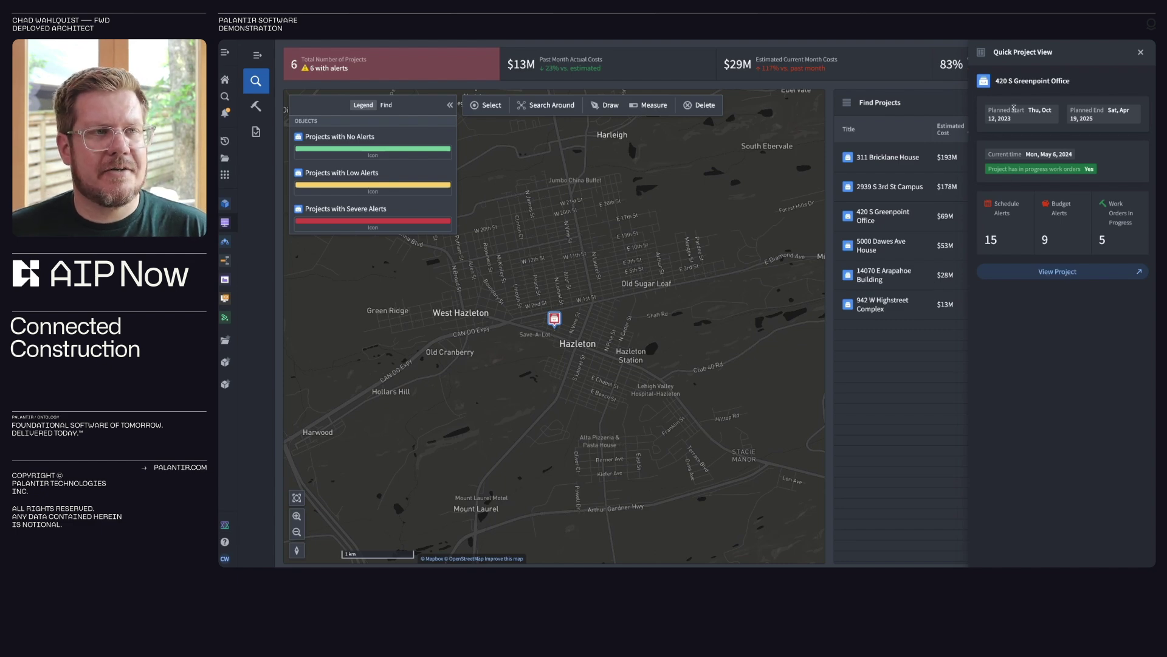
left_click(1073, 273)
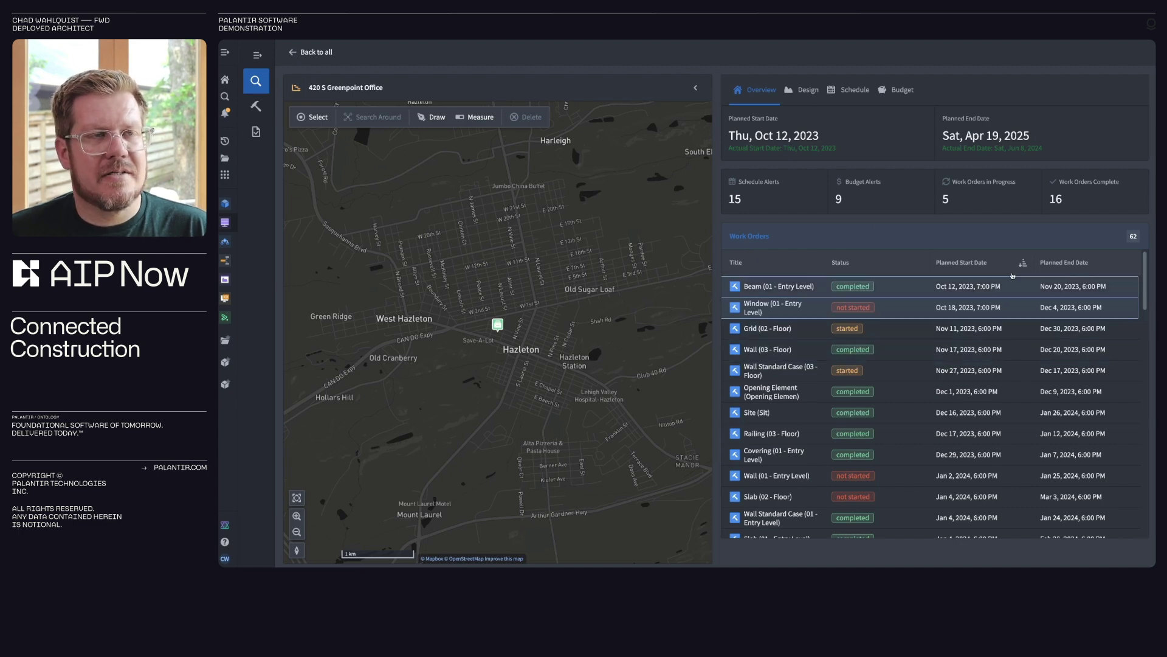
left_click(695, 87)
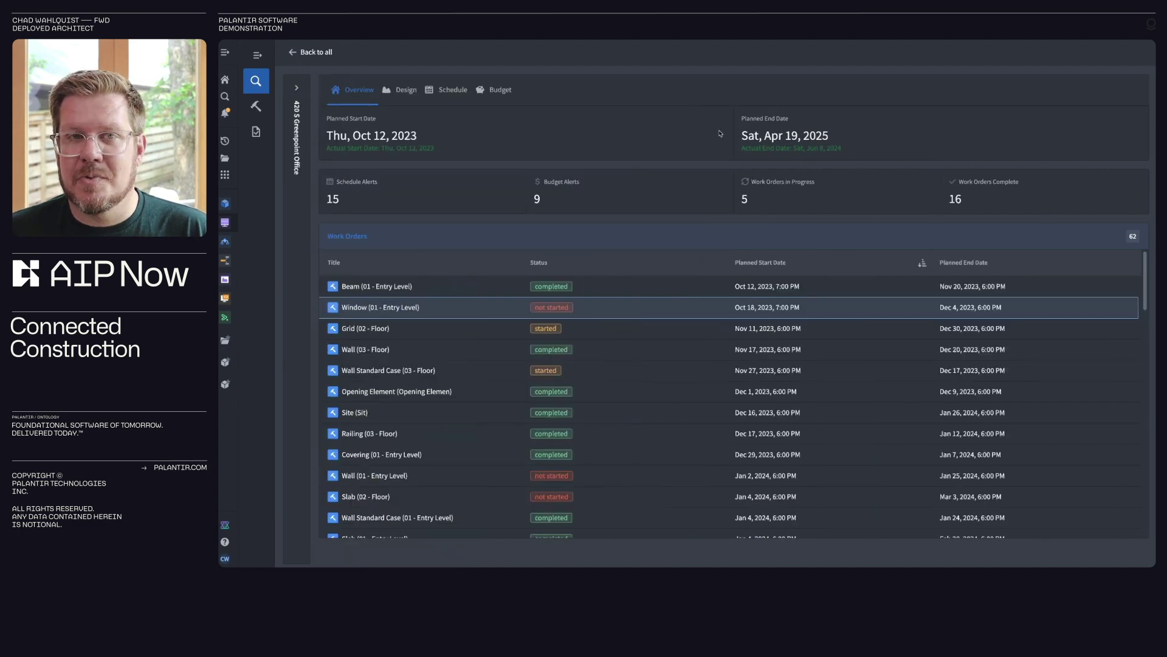
scroll(628, 392, "down", 10)
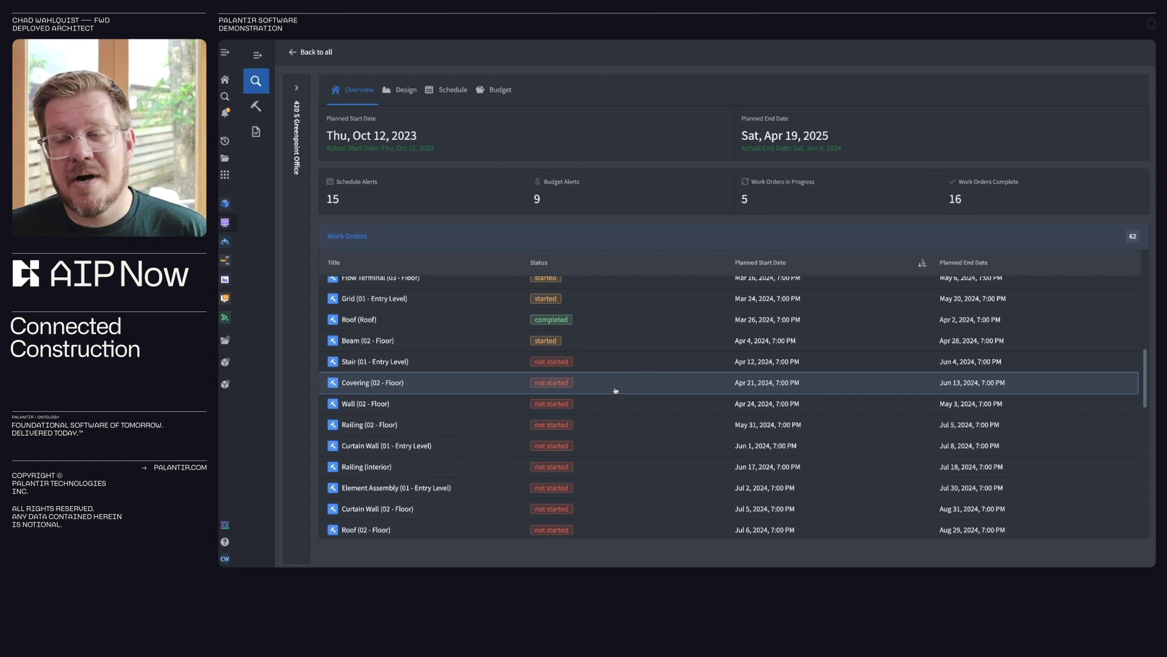
scroll(613, 383, "down", 3)
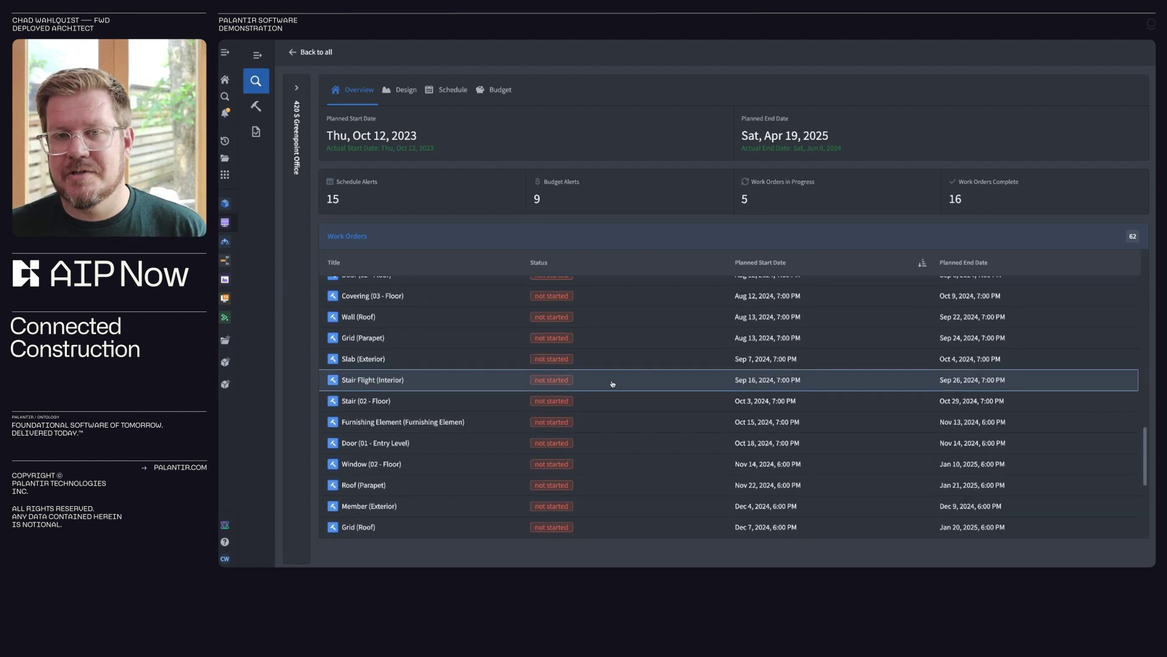
scroll(613, 384, "up", 10)
scroll(613, 383, "up", 3)
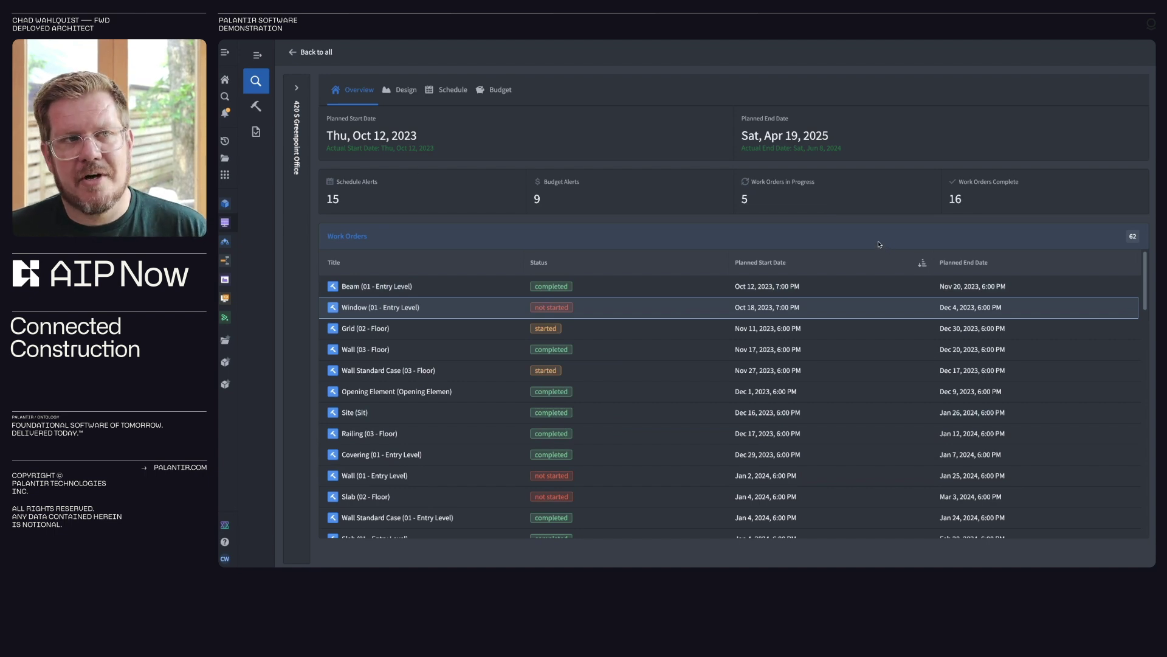
Step: Show the Schedule tab with alerts collapsed and the Project Schedule maximised across all floors
left_click(462, 93)
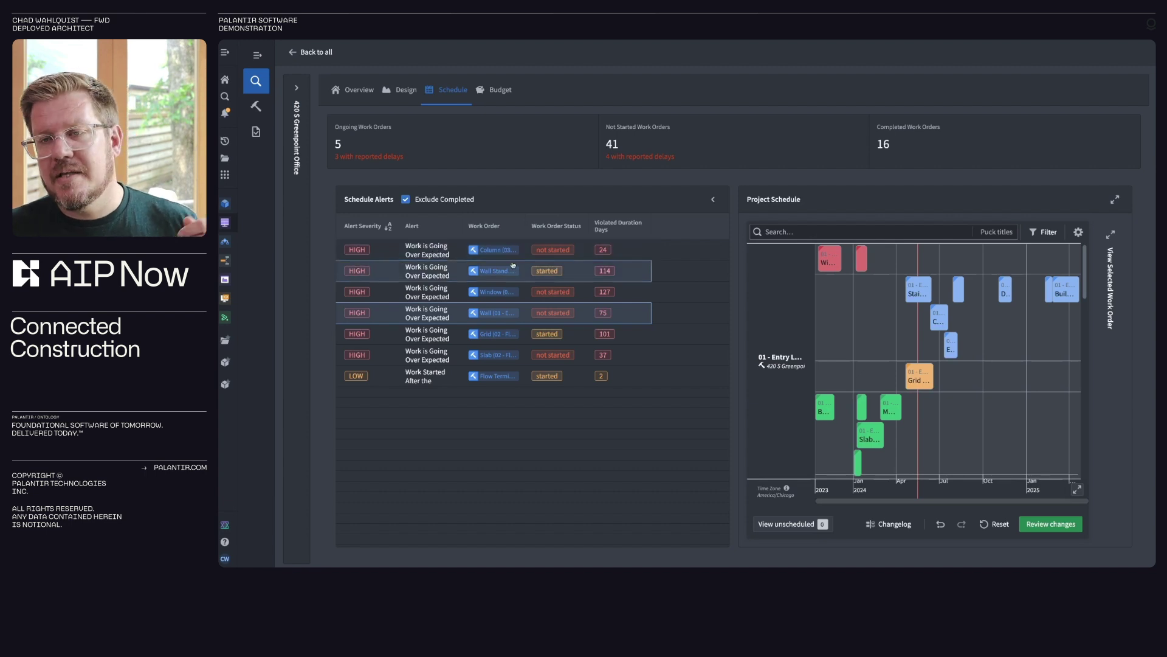
left_click(712, 200)
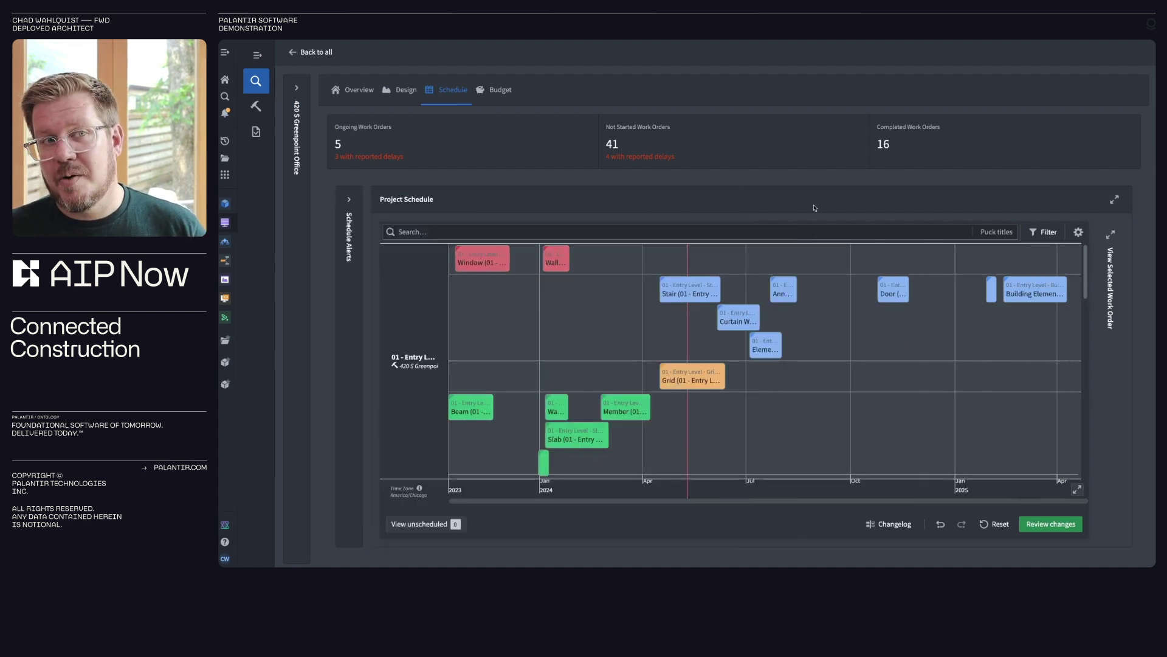
left_click(1111, 199)
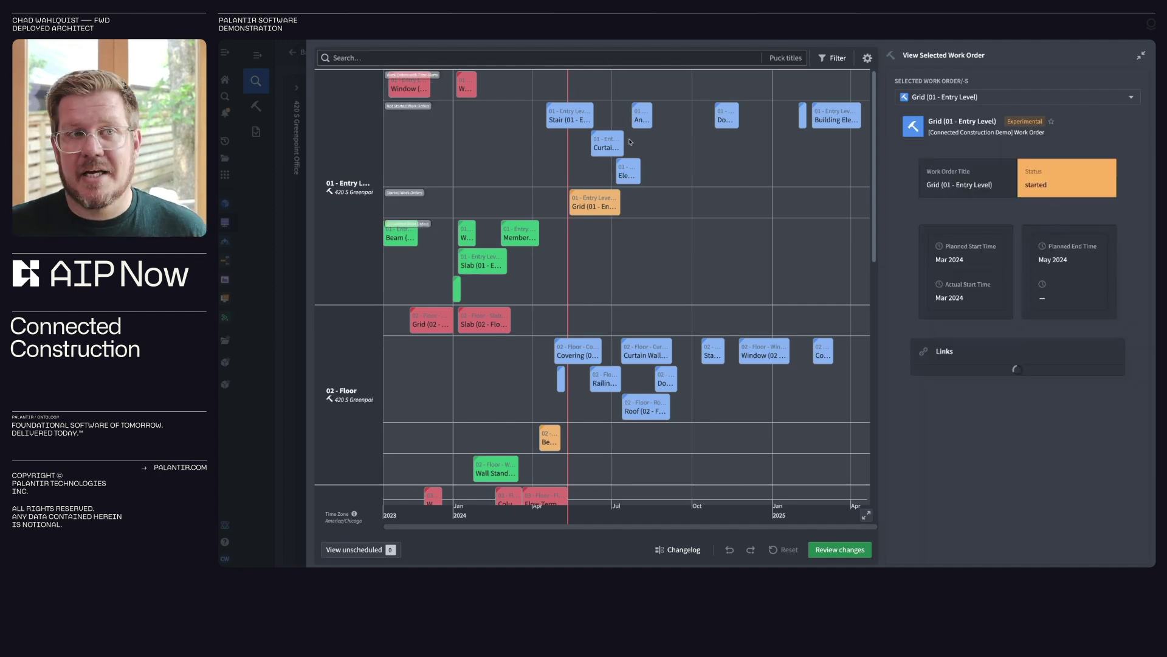
Step: Bring up the Grid (01 - Entry Level) work order details, planned March–May 2024
left_click(600, 194)
left_click(608, 279)
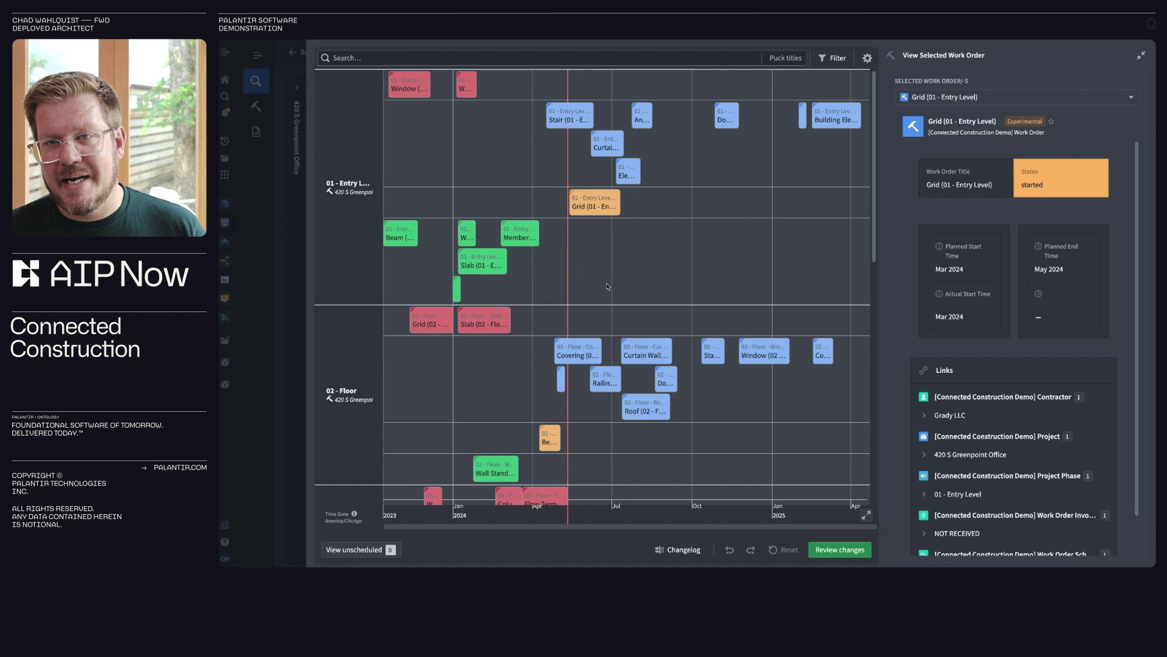
left_click(601, 208)
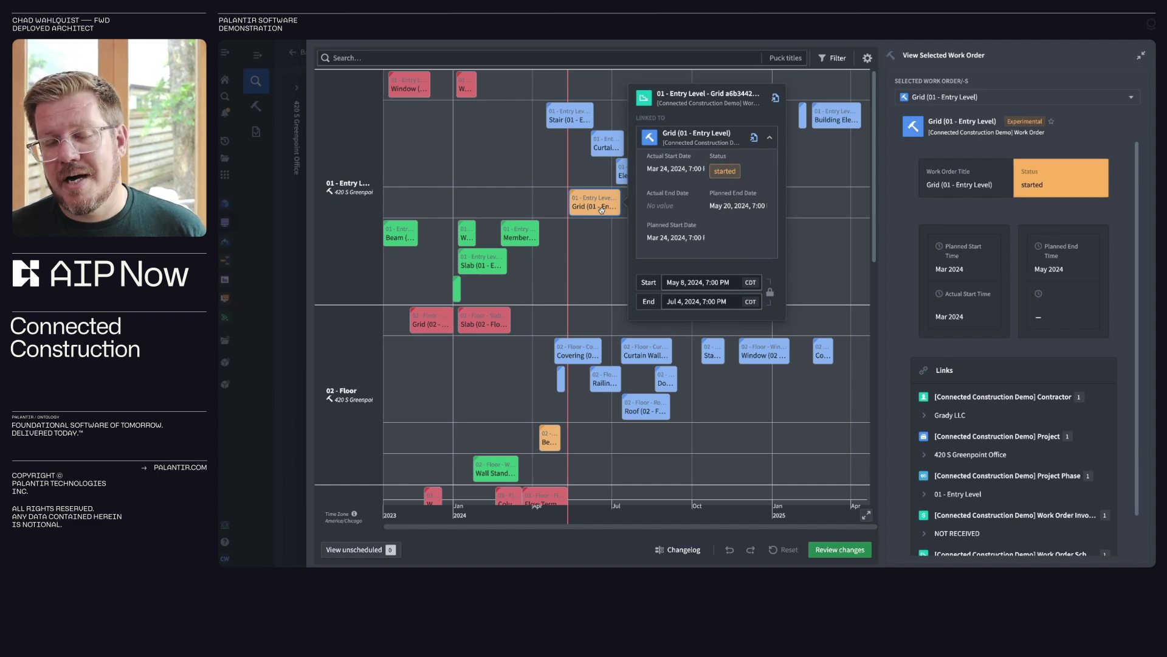
Step: Shift the Grid (01 - Entry Level) work order 4 weeks later, then glance at the 02 - Floor Window order
right_click(602, 208)
left_click(645, 264)
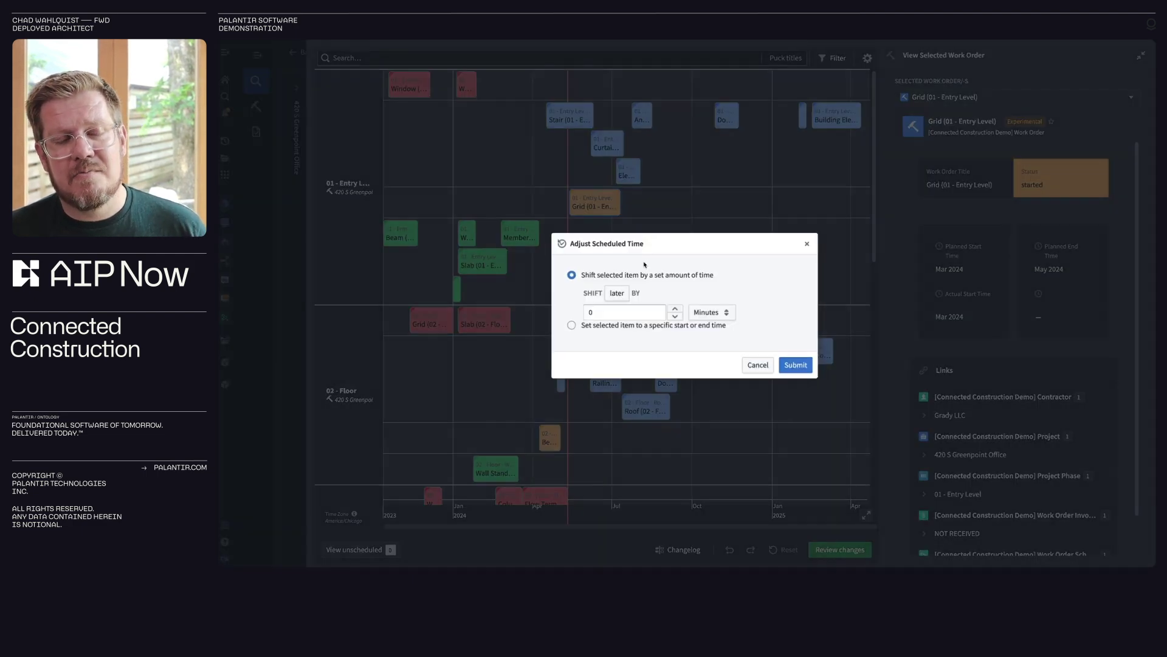
left_click(631, 315)
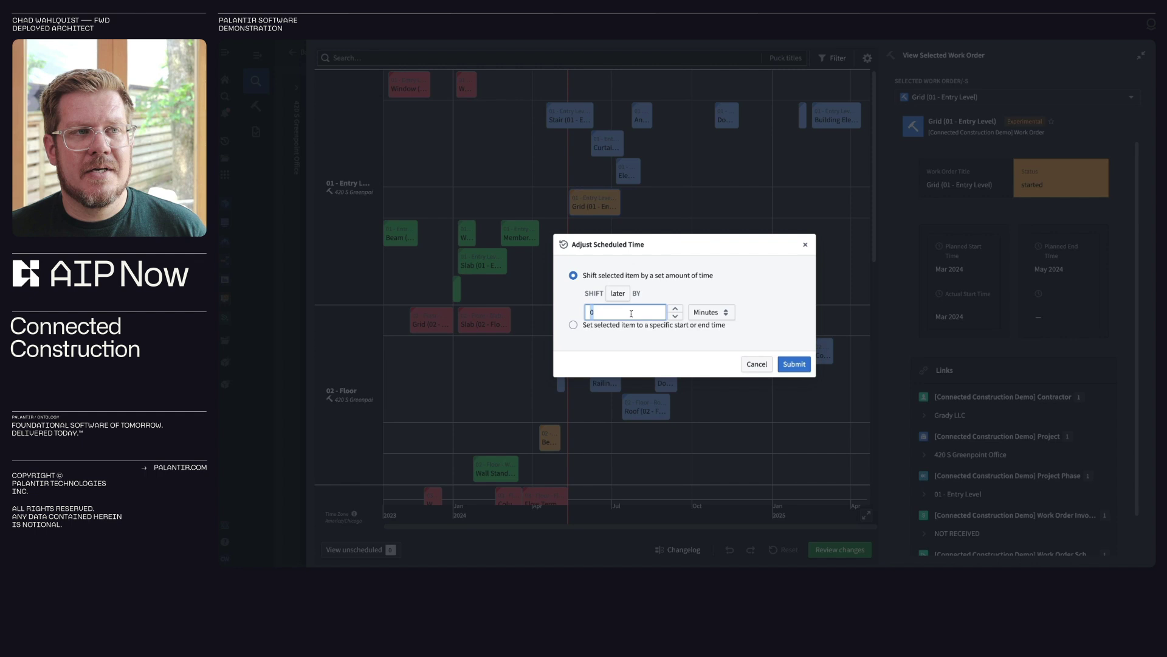
type("4")
left_click(708, 312)
left_click(711, 405)
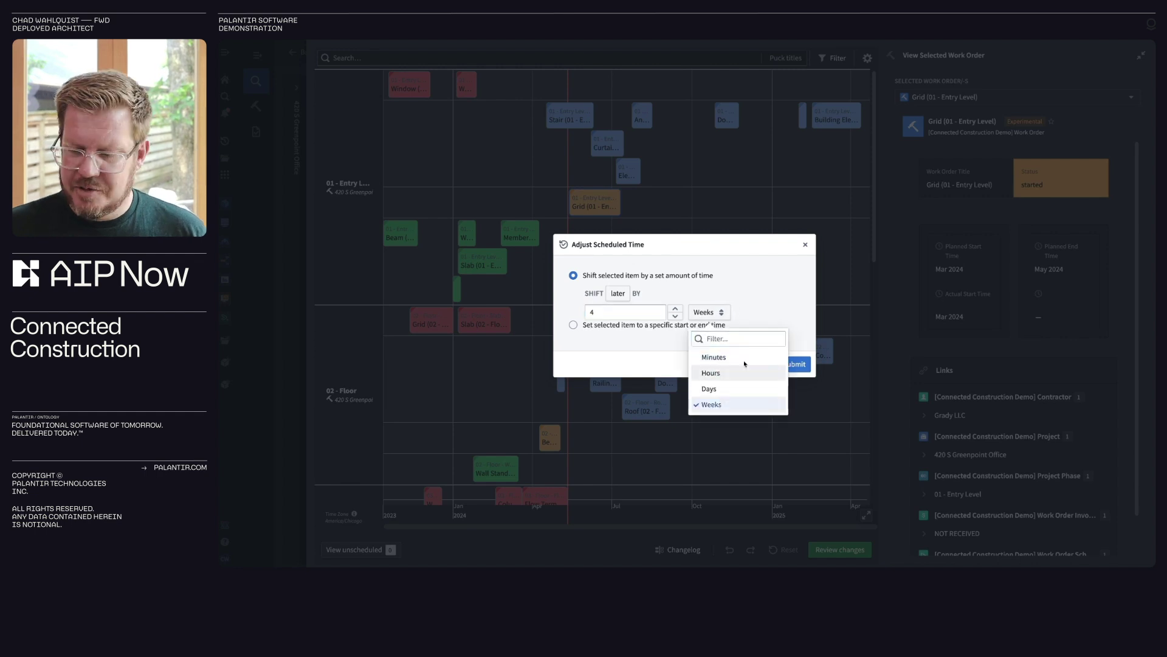
key("Escape")
left_click(798, 363)
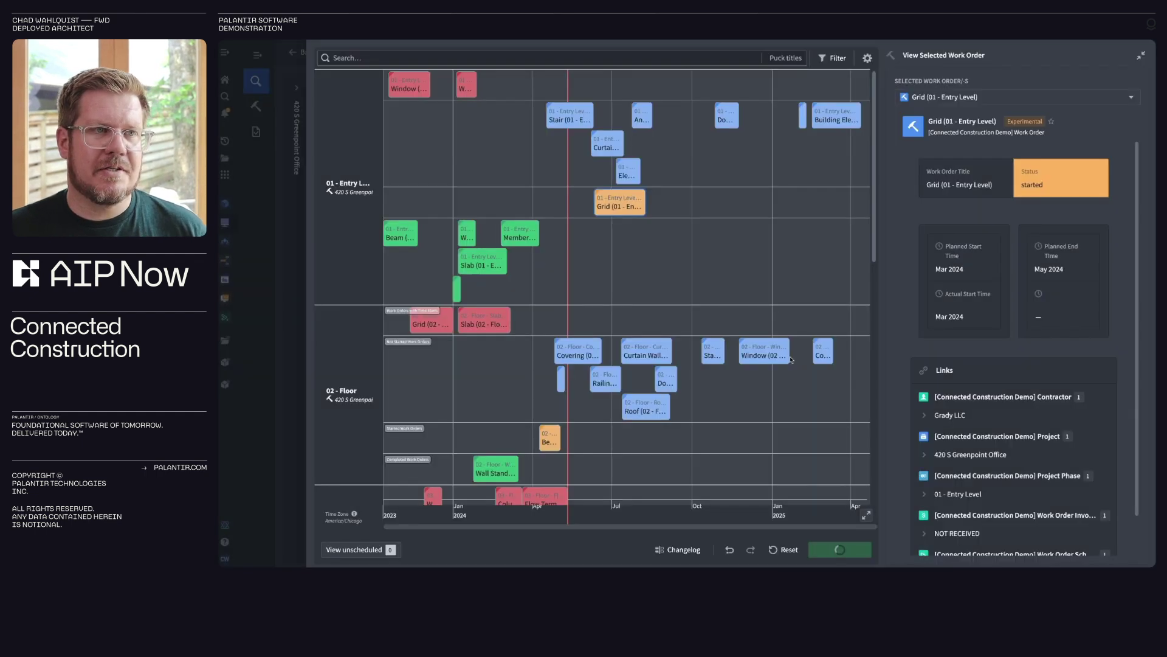
left_click(780, 361)
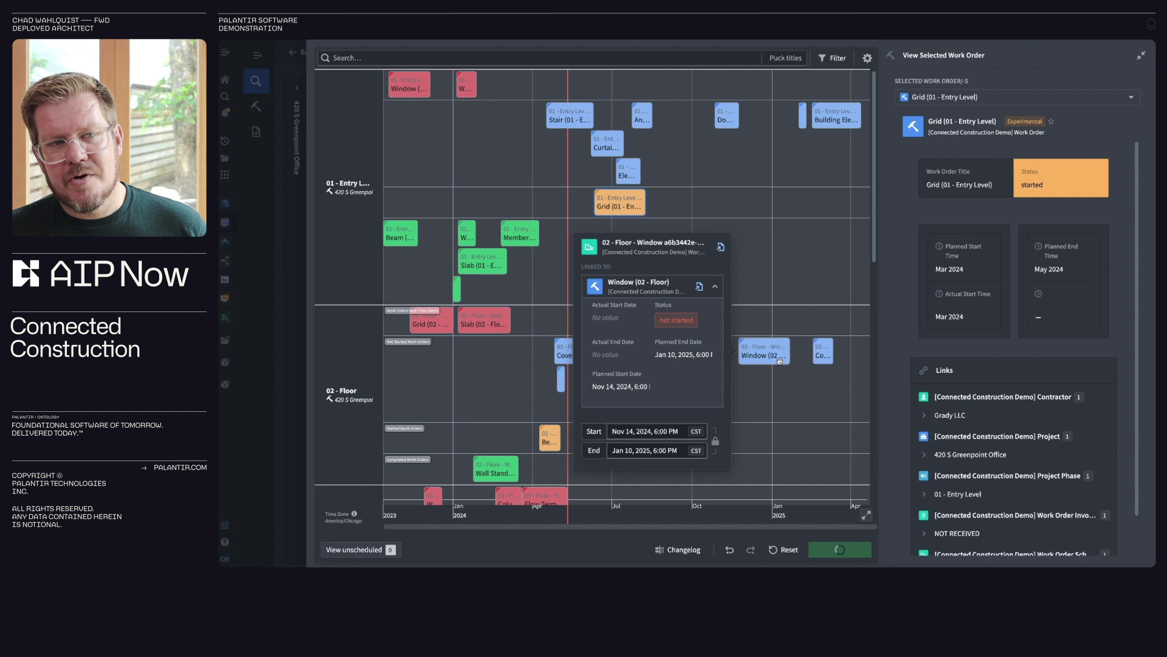
left_click(834, 324)
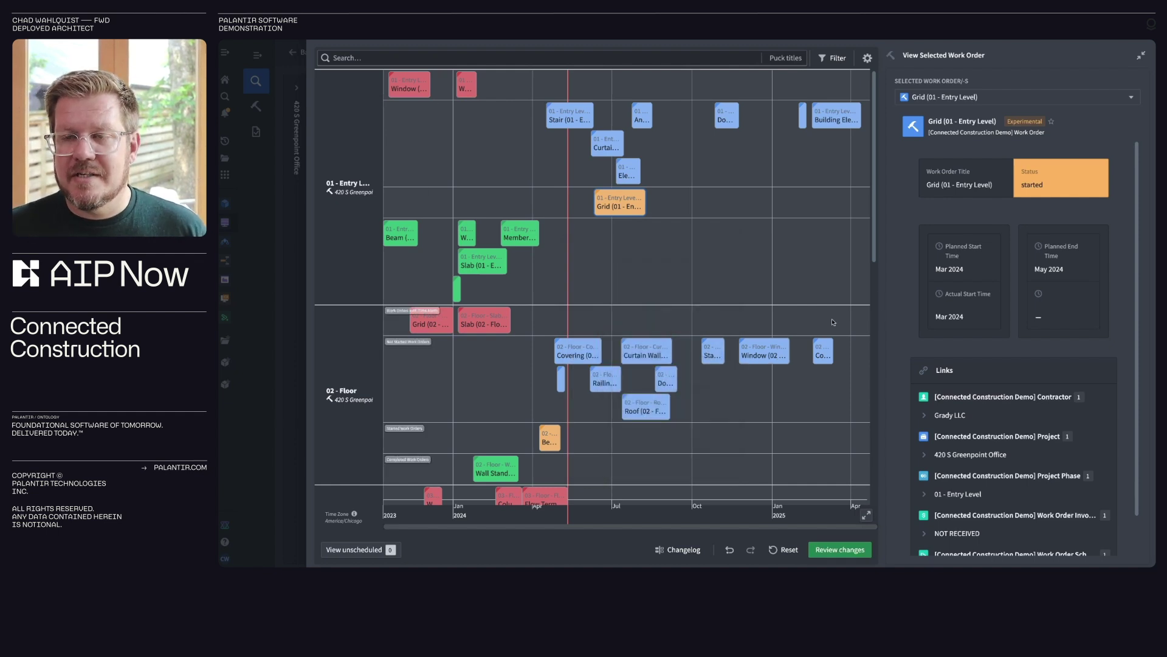
Step: Review and confirm the single staged edit, saving Grid's 4-week shift to the schedule
left_click(669, 547)
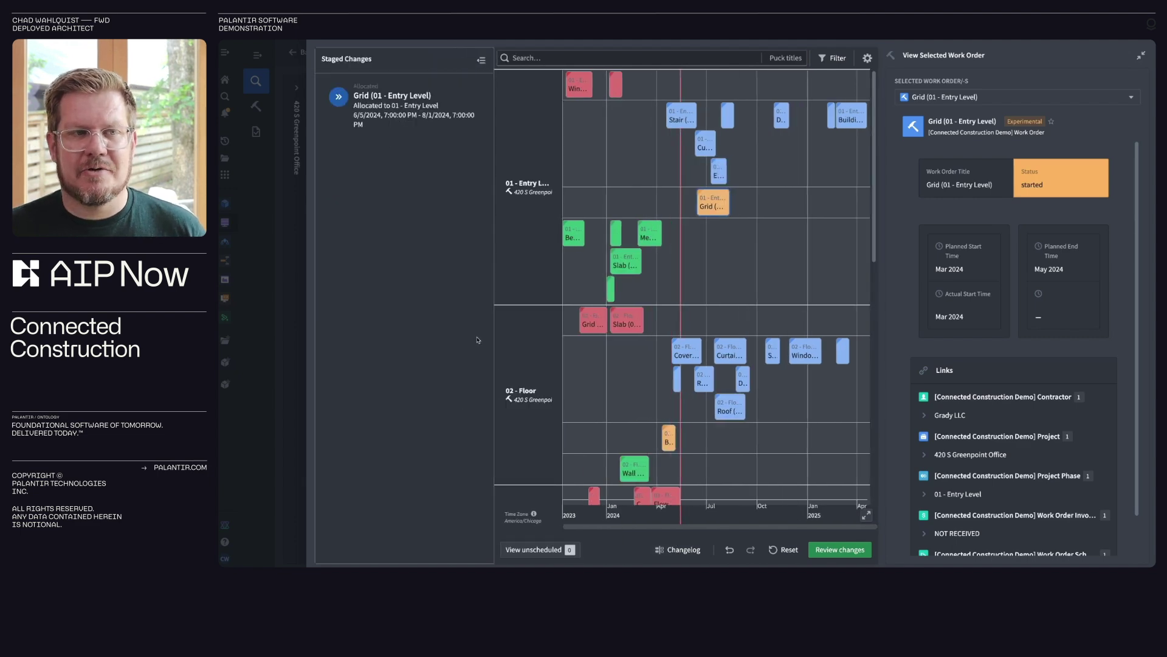
left_click(833, 550)
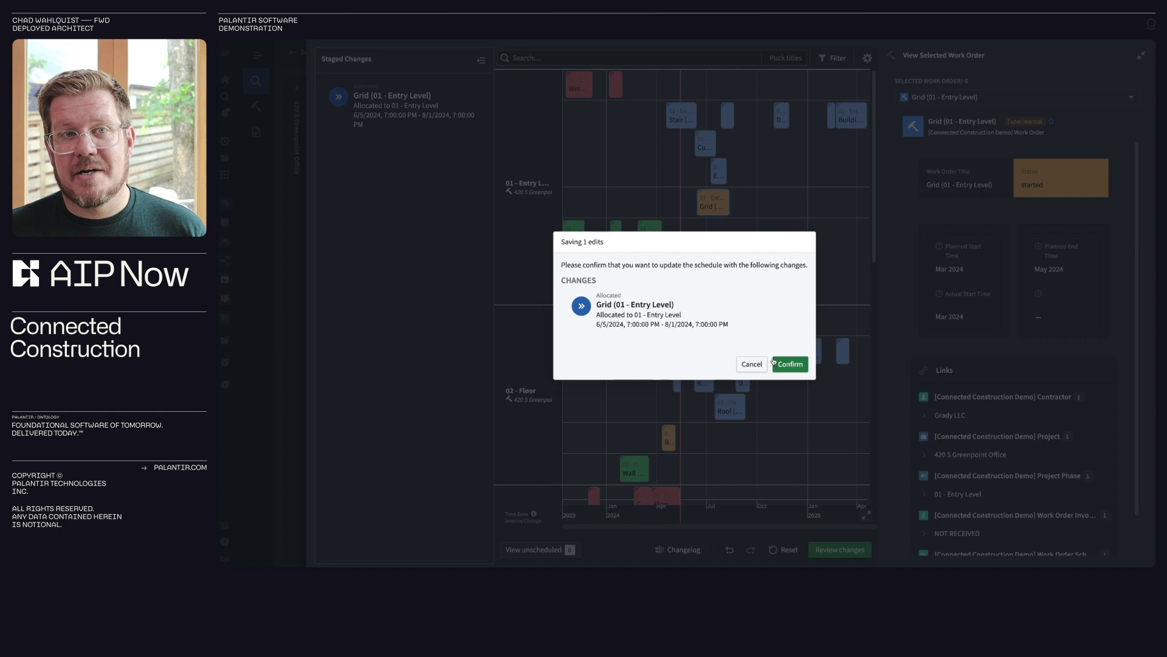
left_click(775, 363)
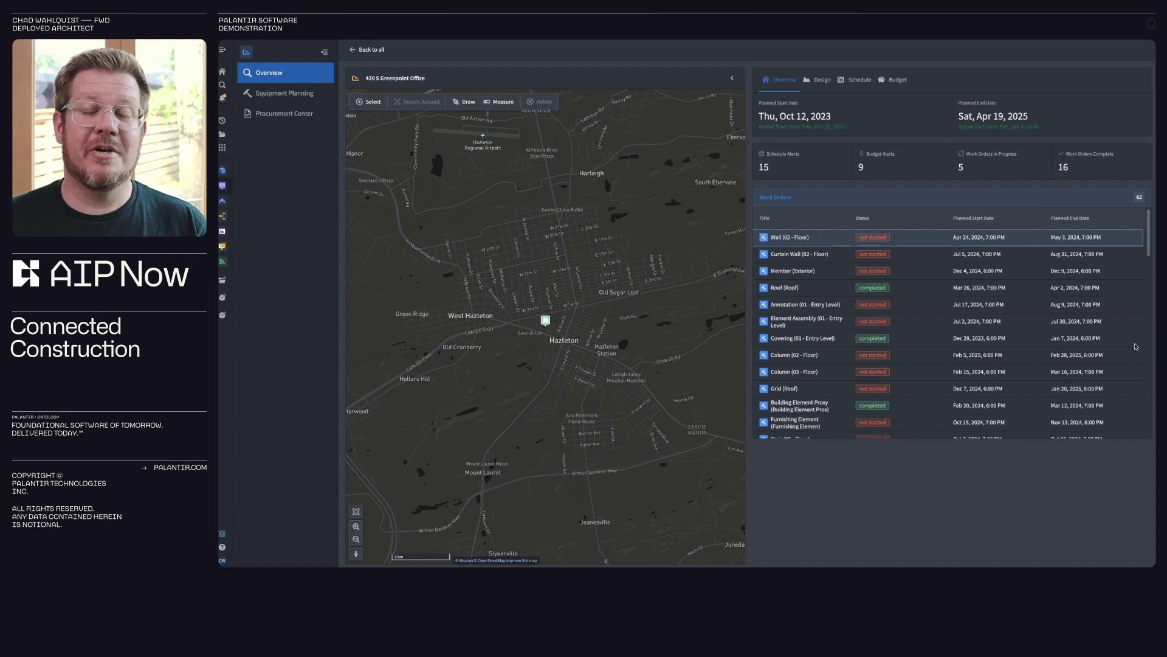
Step: Open the Design tab without the map, zooming and orbiting to a low side view of the L-shaped building
left_click(820, 80)
left_click(733, 78)
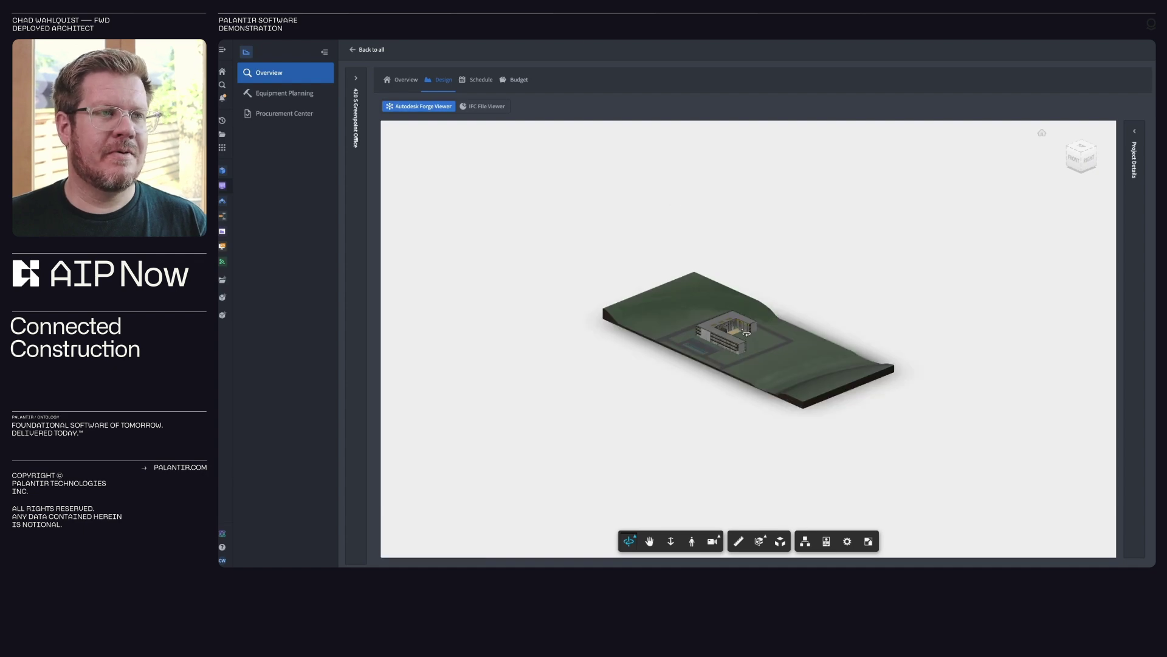
scroll(745, 336, "up", 2)
scroll(742, 341, "up", 6)
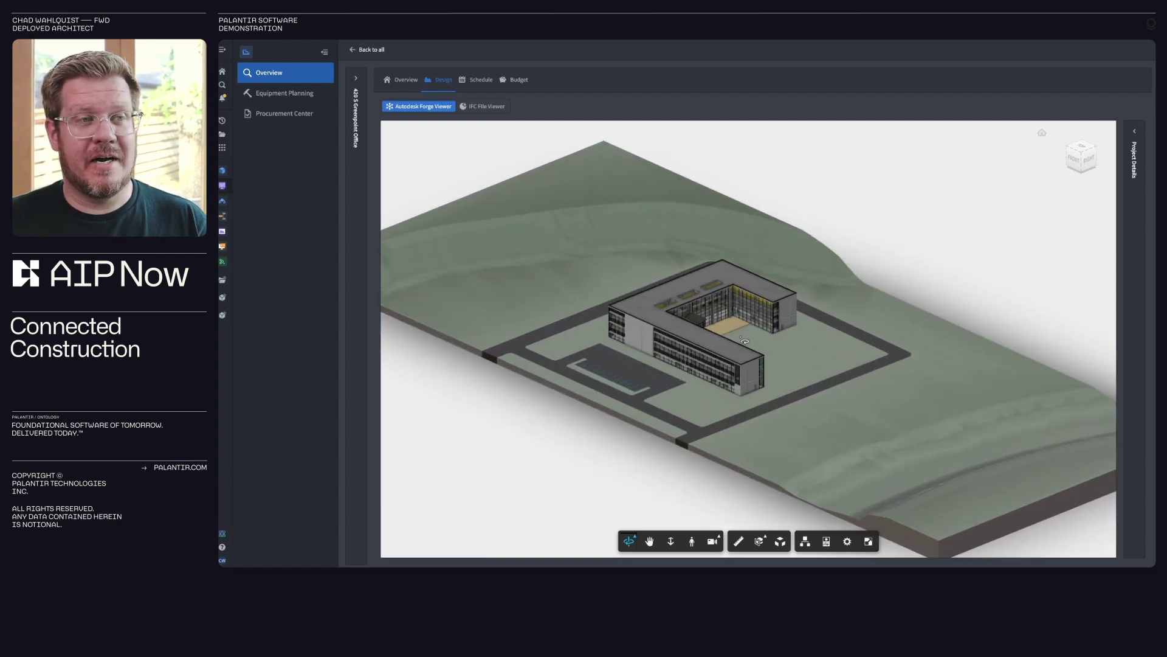
left_click_drag(827, 356, 565, 346)
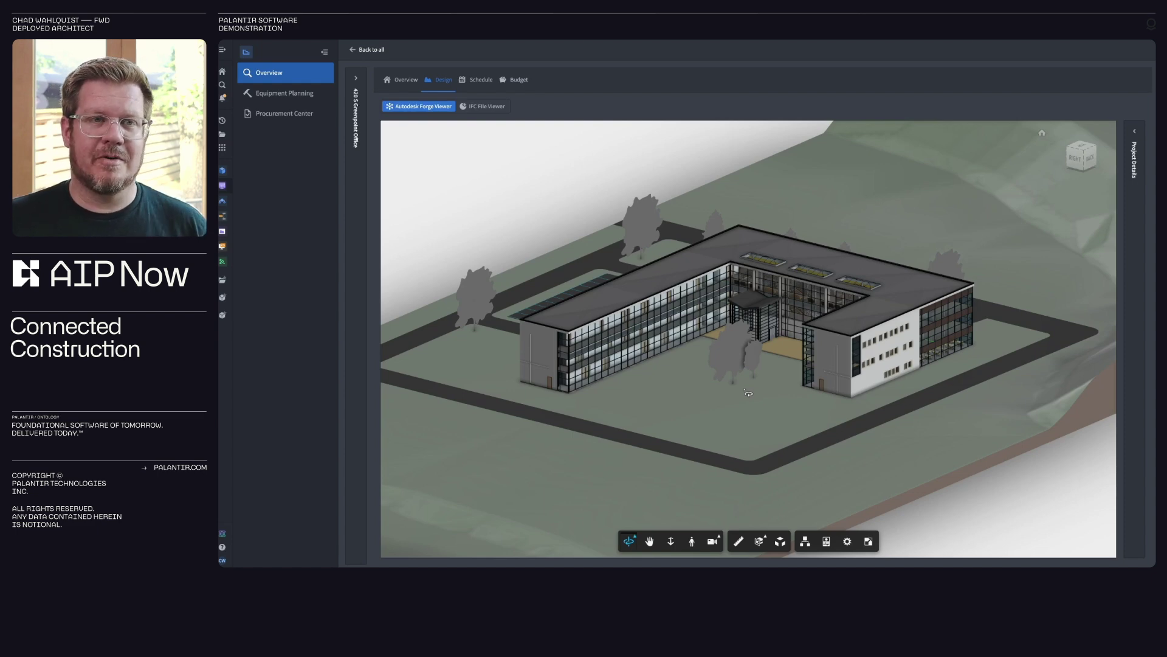
Step: Send the suggested question 'Can you show the columns in the project?' in the project AI chat
left_click(1135, 130)
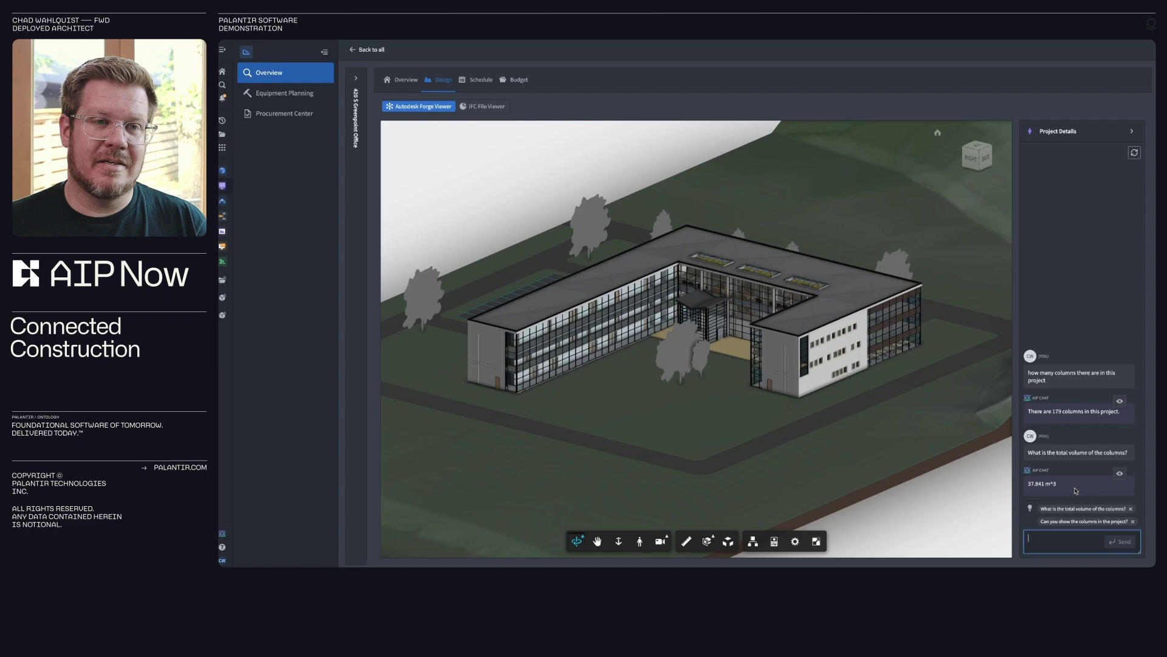
left_click(1073, 523)
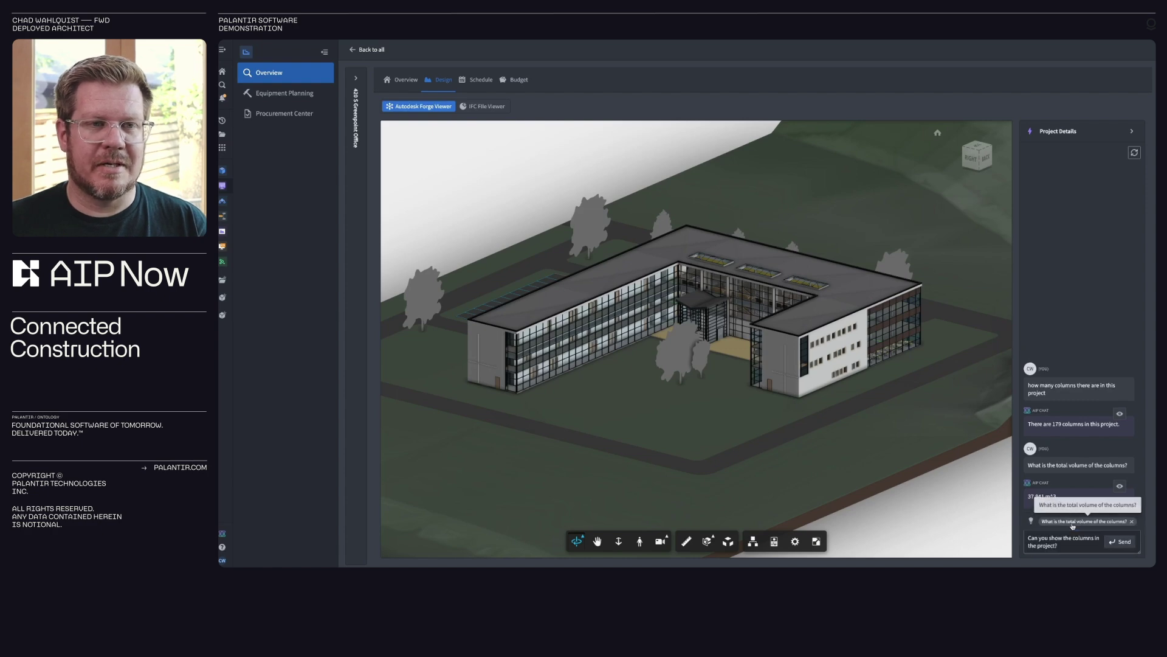
left_click(1121, 541)
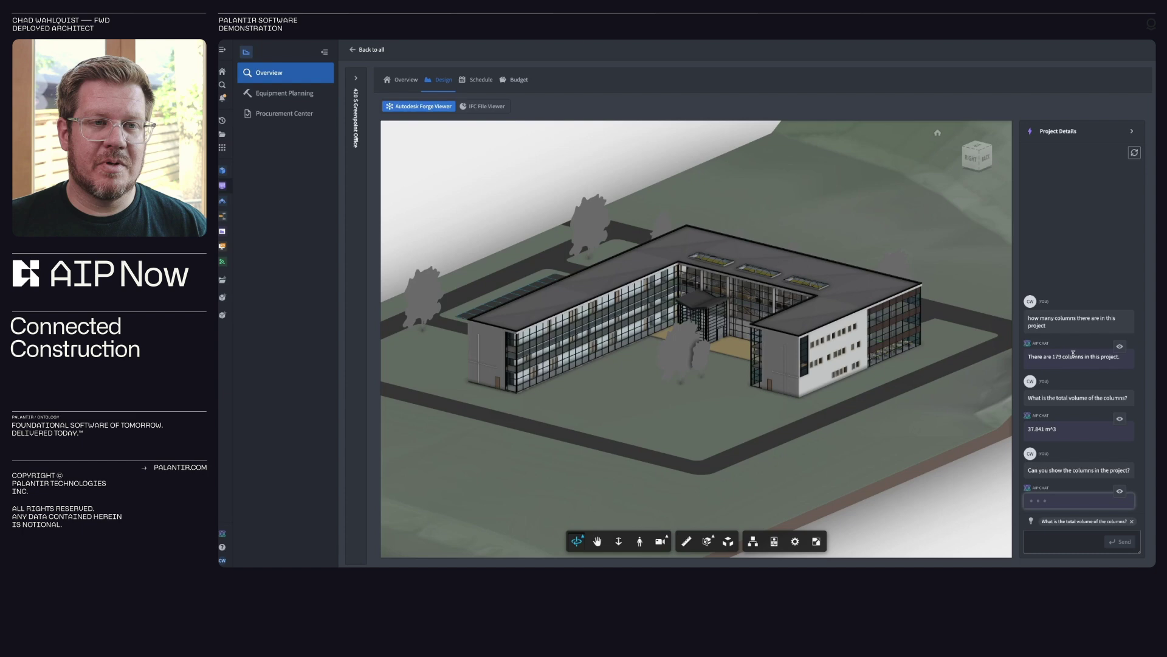
Step: Inspect the expanded reasoning and tool steps behind the 179-column count answer
left_click(1119, 347)
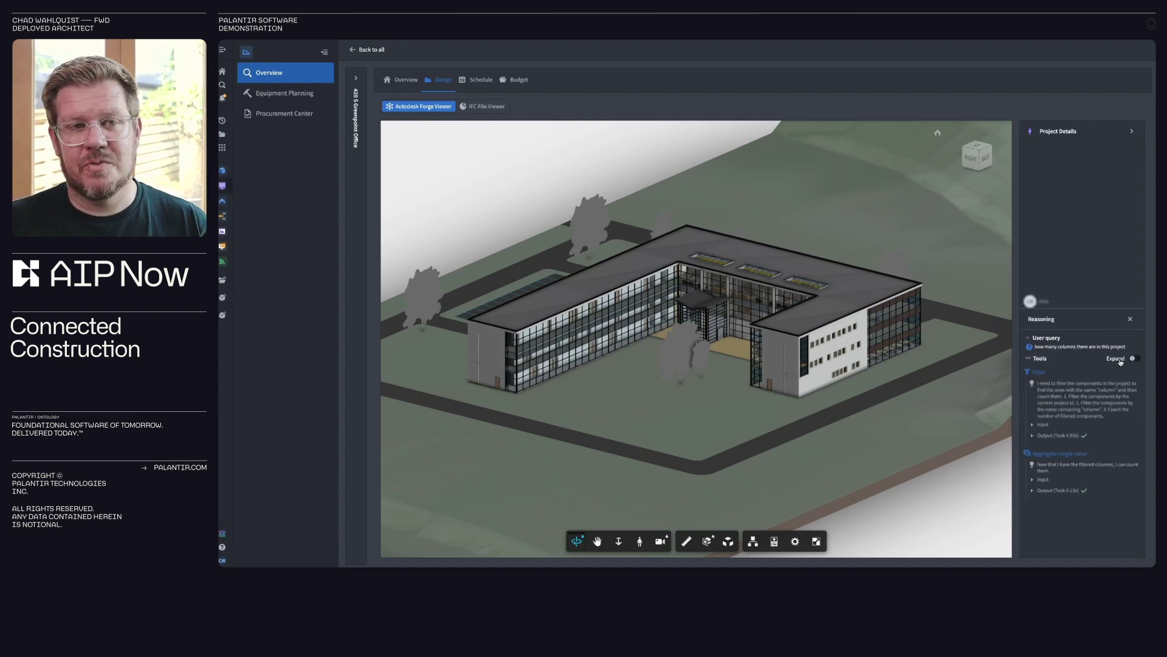
left_click(1130, 359)
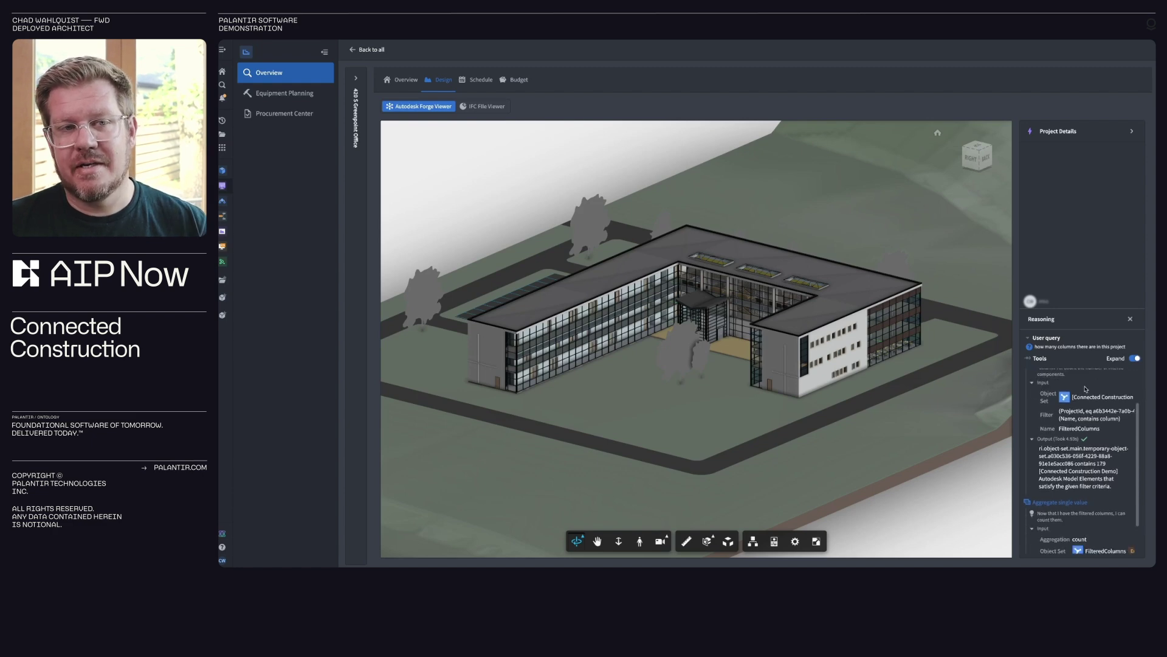
scroll(1087, 392, "down", 1)
scroll(1087, 392, "down", 1)
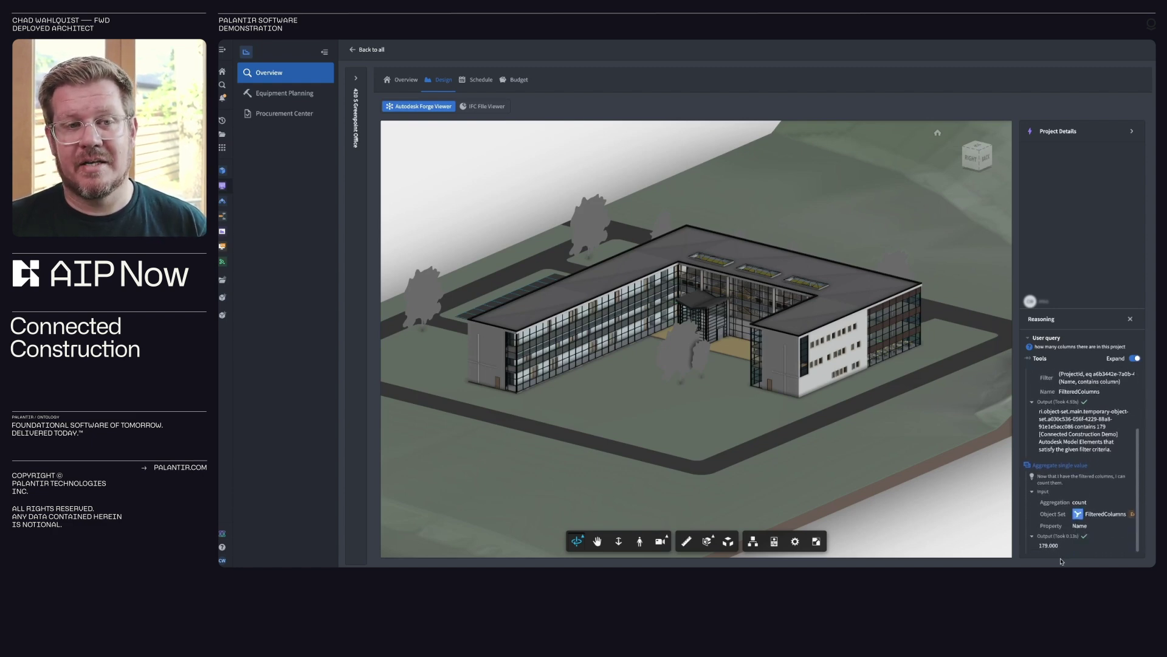
left_click(1130, 318)
Step: Expand the reasoning behind the 37.841 m^3 total column volume answer
left_click(1120, 421)
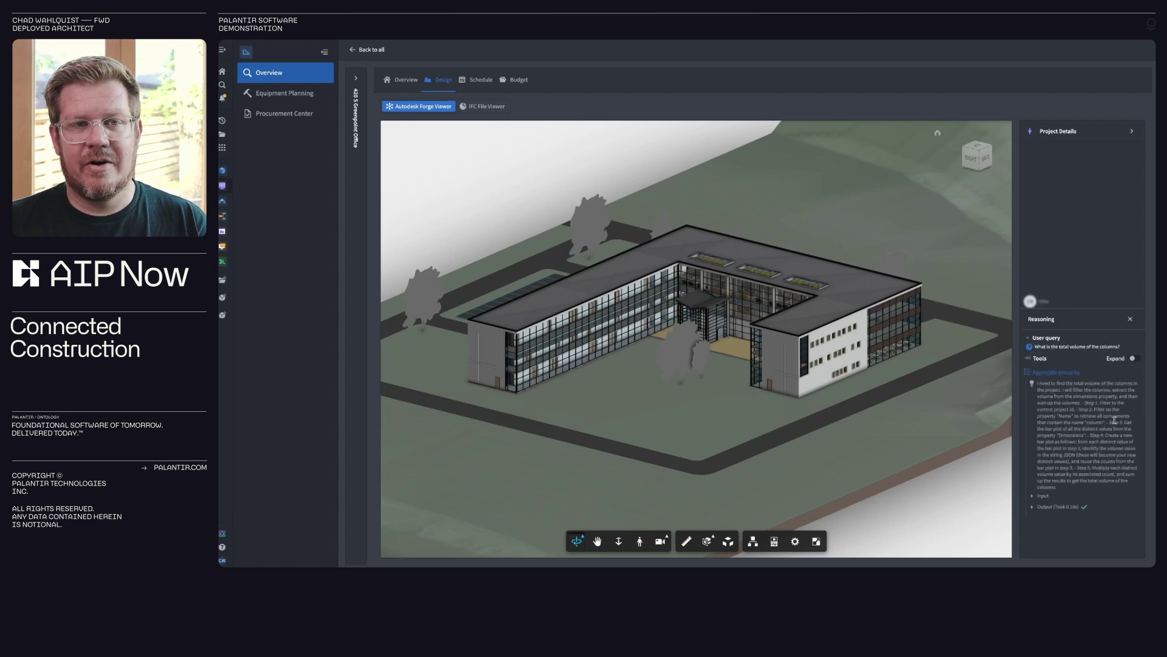
left_click(1134, 359)
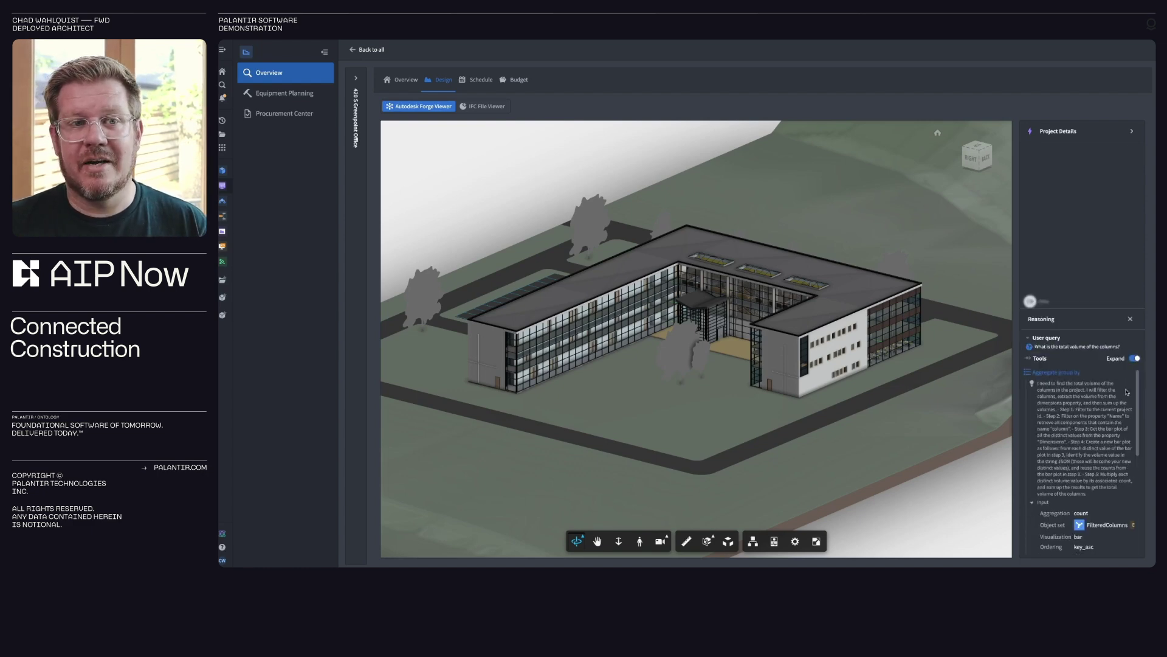
scroll(1112, 418, "down", 3)
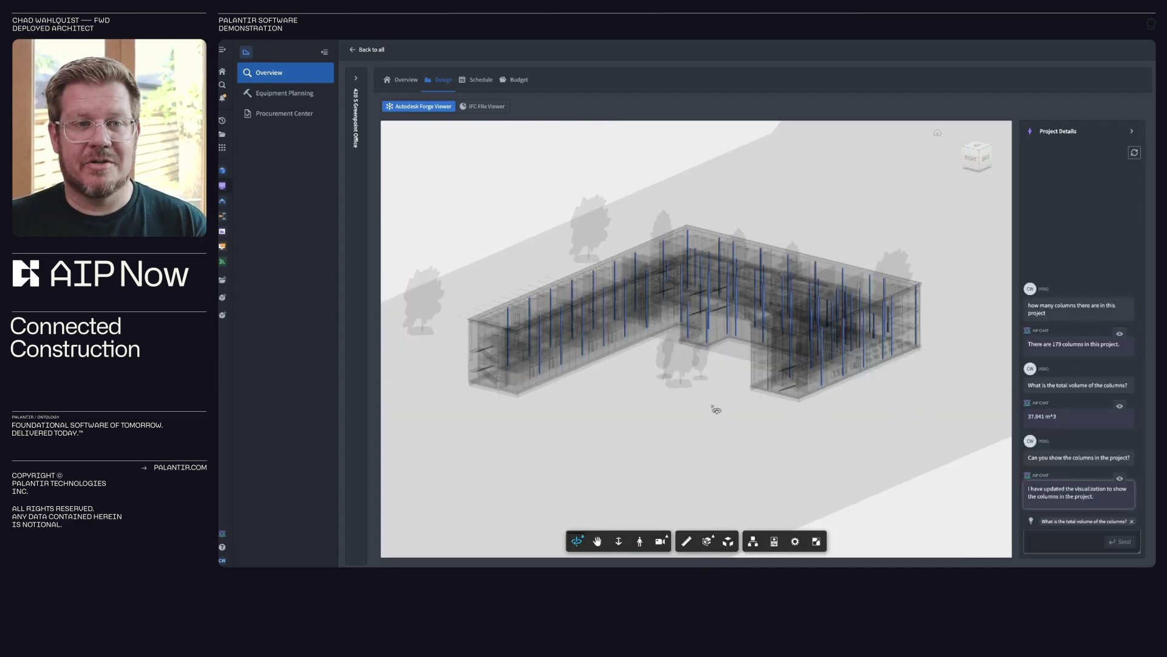
Step: Orbit the model to view the blue-highlighted columns from another angle
mouse_move(630, 415)
left_mouse_down()
mouse_move(732, 407)
mouse_move(616, 405)
left_mouse_up()
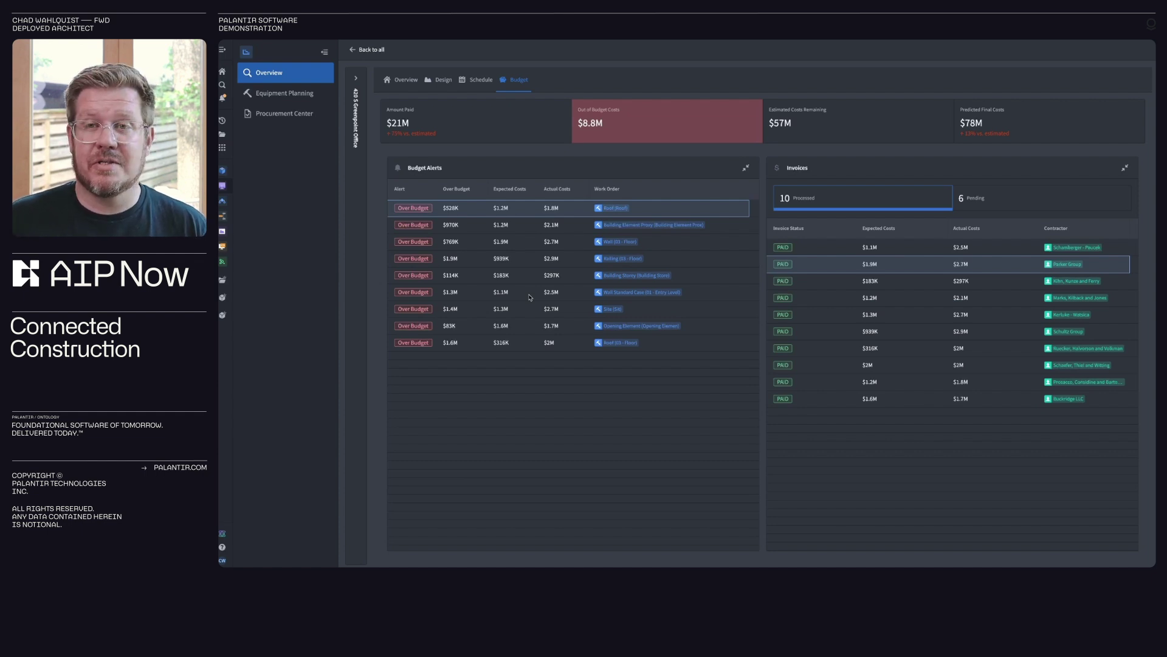
Step: Open the C & C Supply framework agreement, scroll to its discount and fixed-price tables, then back to the title page
left_click(281, 114)
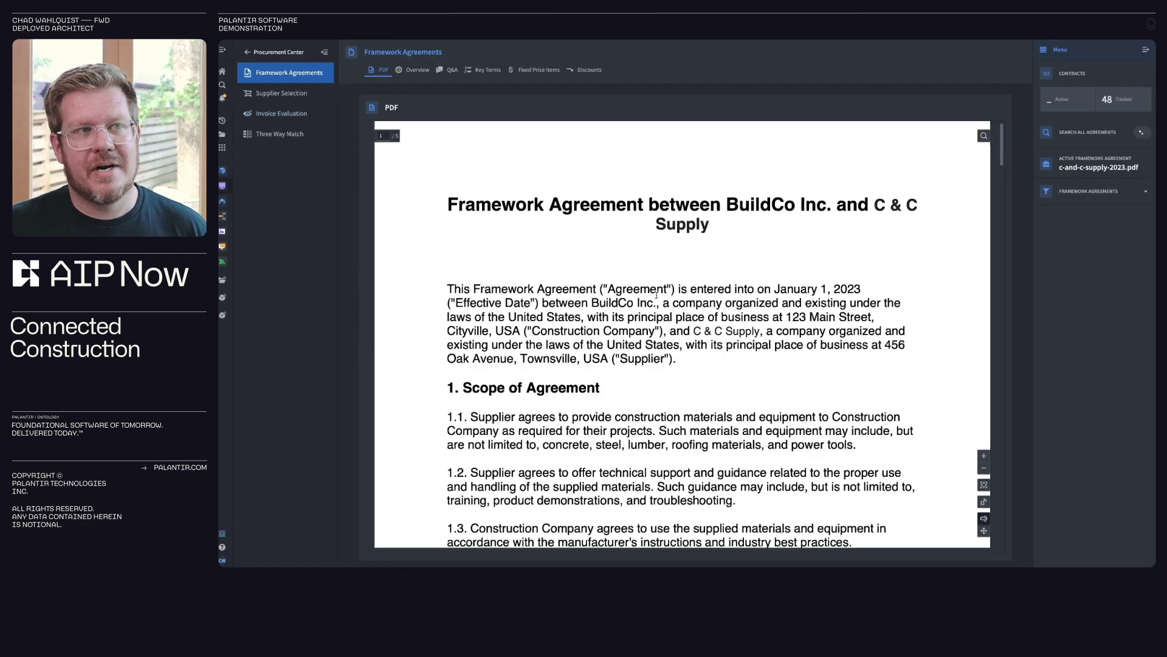
scroll(657, 295, "down", 12)
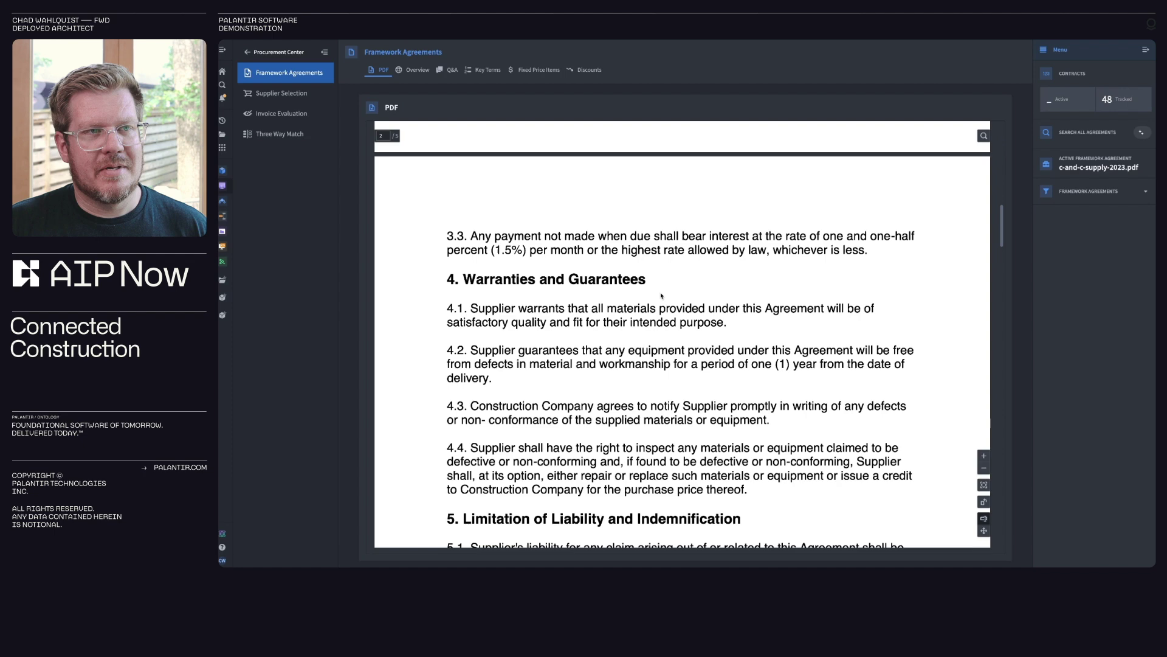
scroll(662, 296, "down", 4)
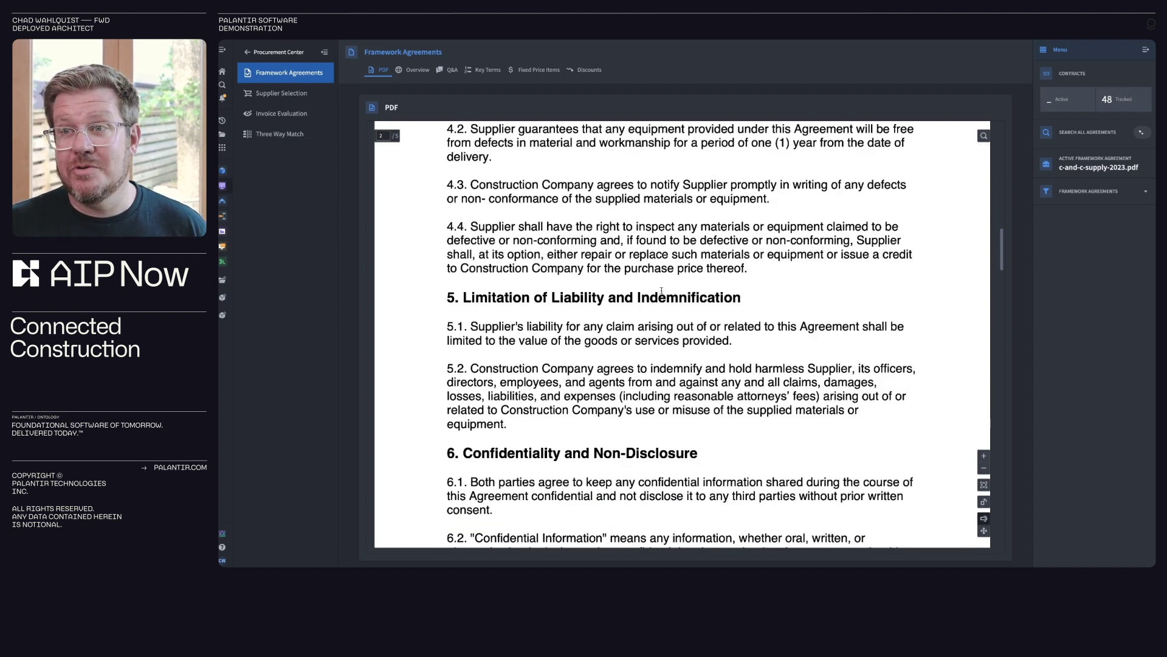
scroll(662, 292, "down", 3)
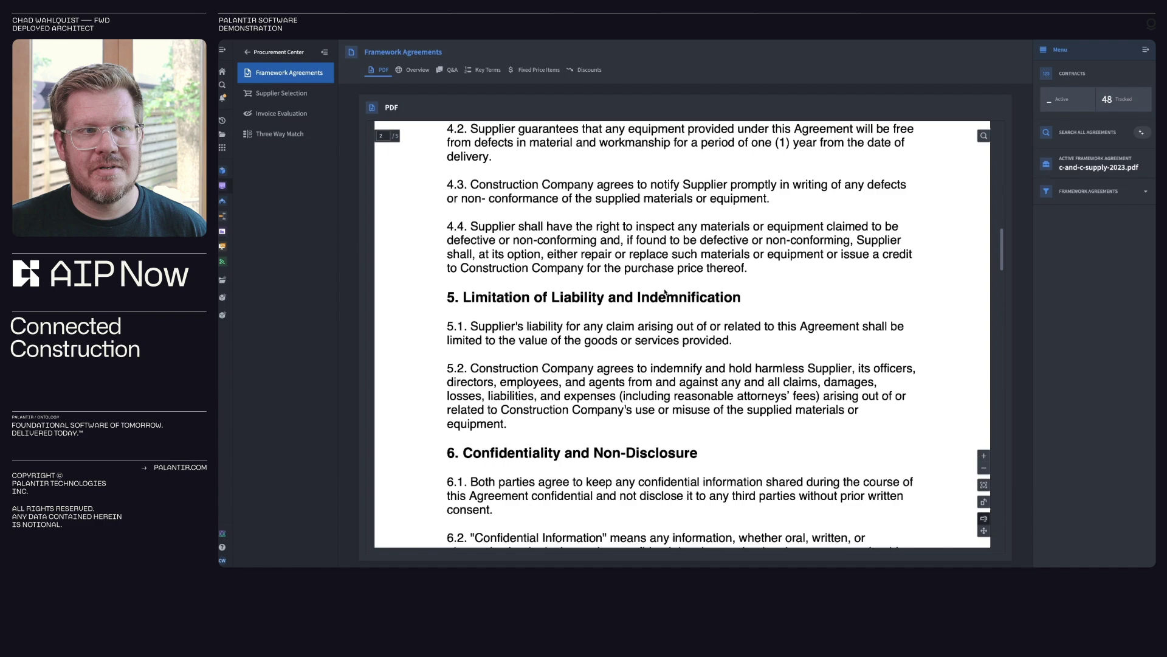
scroll(664, 293, "down", 10)
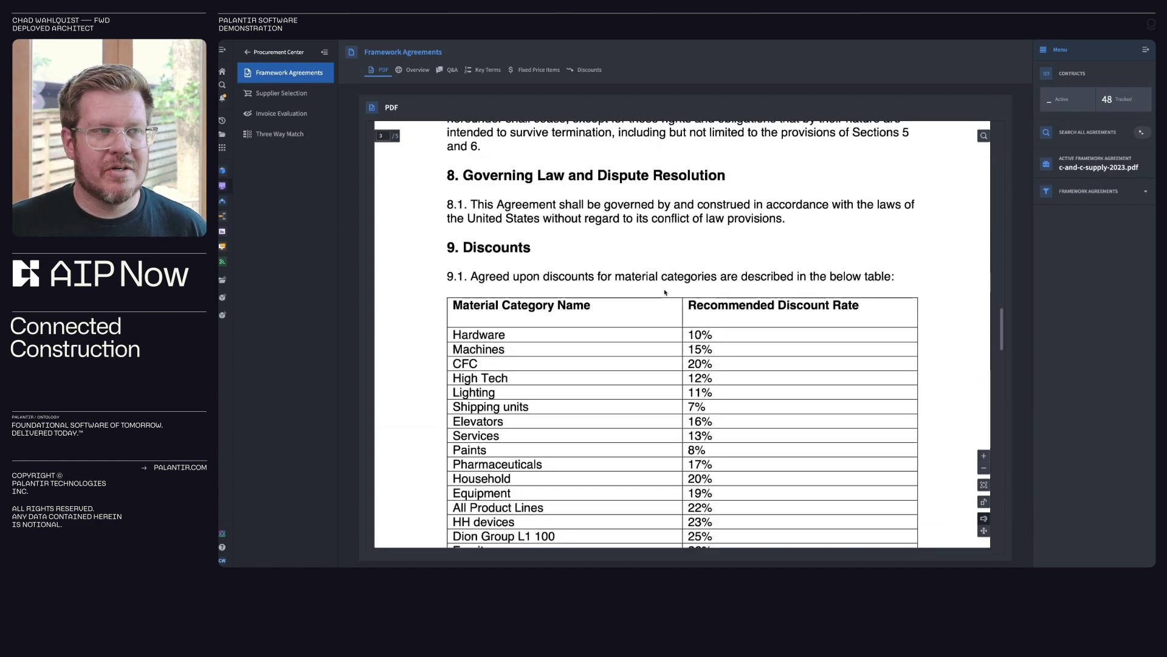
scroll(665, 293, "down", 1)
scroll(664, 293, "down", 1)
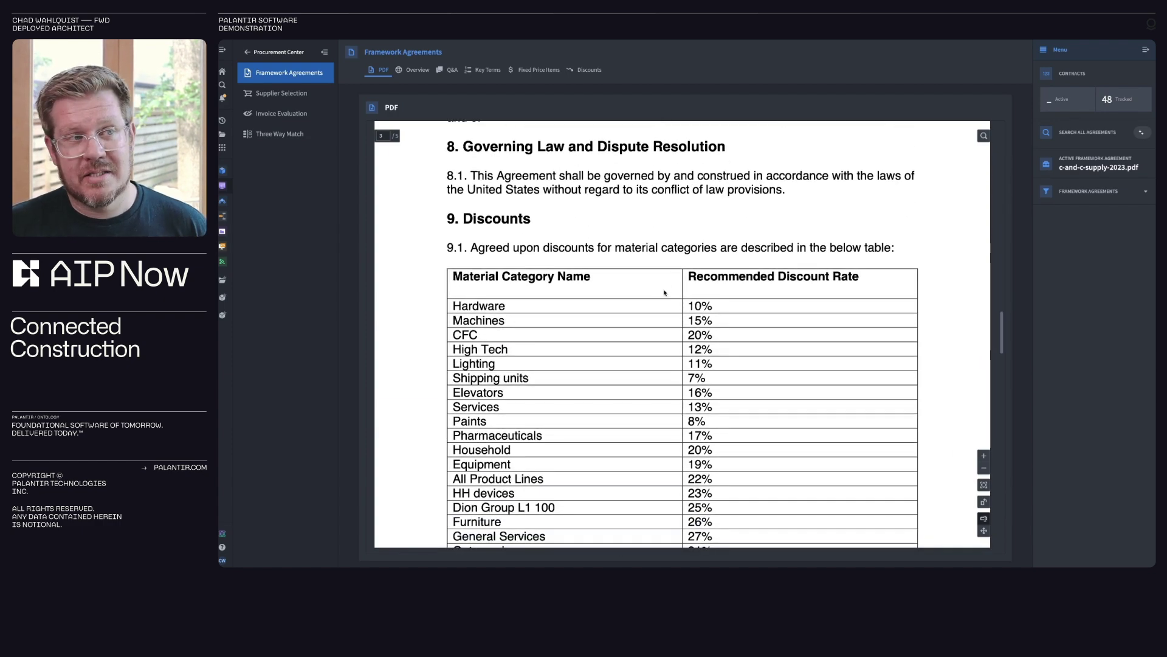
scroll(664, 293, "down", 10)
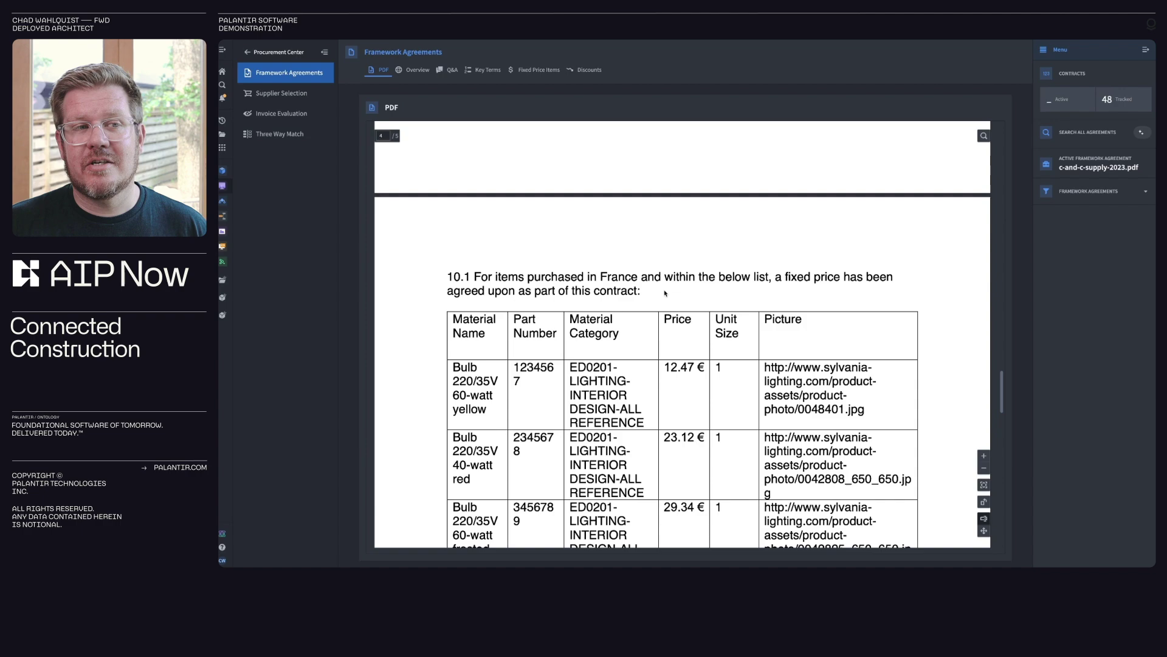
scroll(664, 293, "down", 10)
scroll(668, 291, "up", 20)
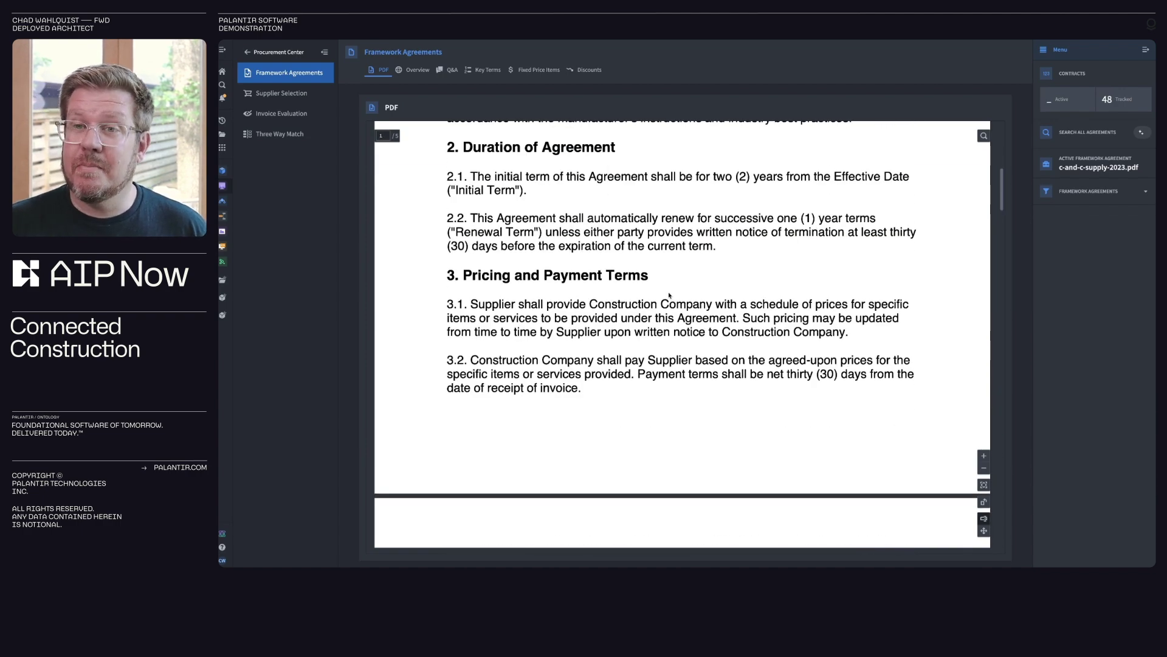
scroll(669, 296, "up", 1)
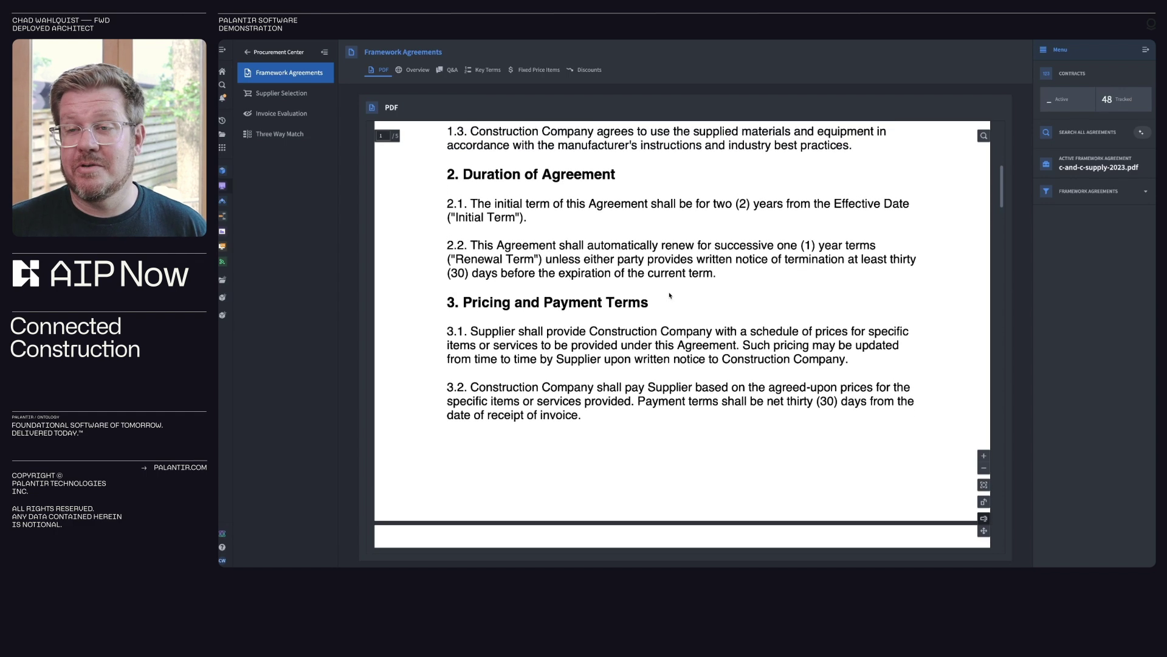
scroll(670, 294, "up", 8)
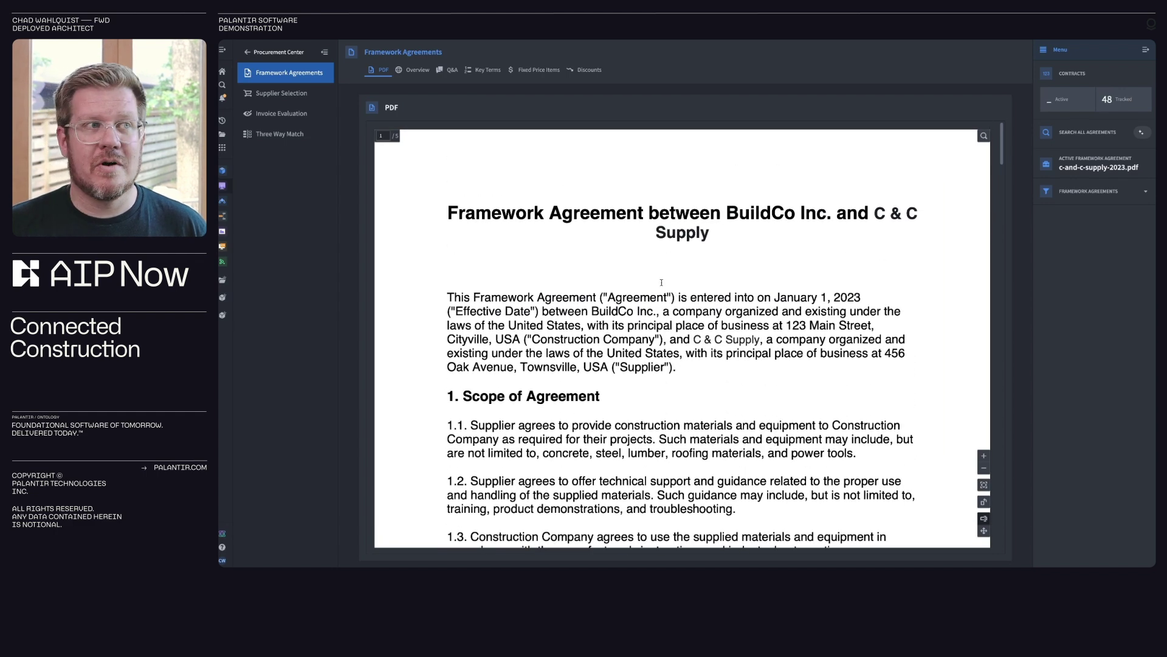
Step: Go from the c-and-c-supply-2023.pdf agreement's overview to its Q&A chat
left_click(410, 75)
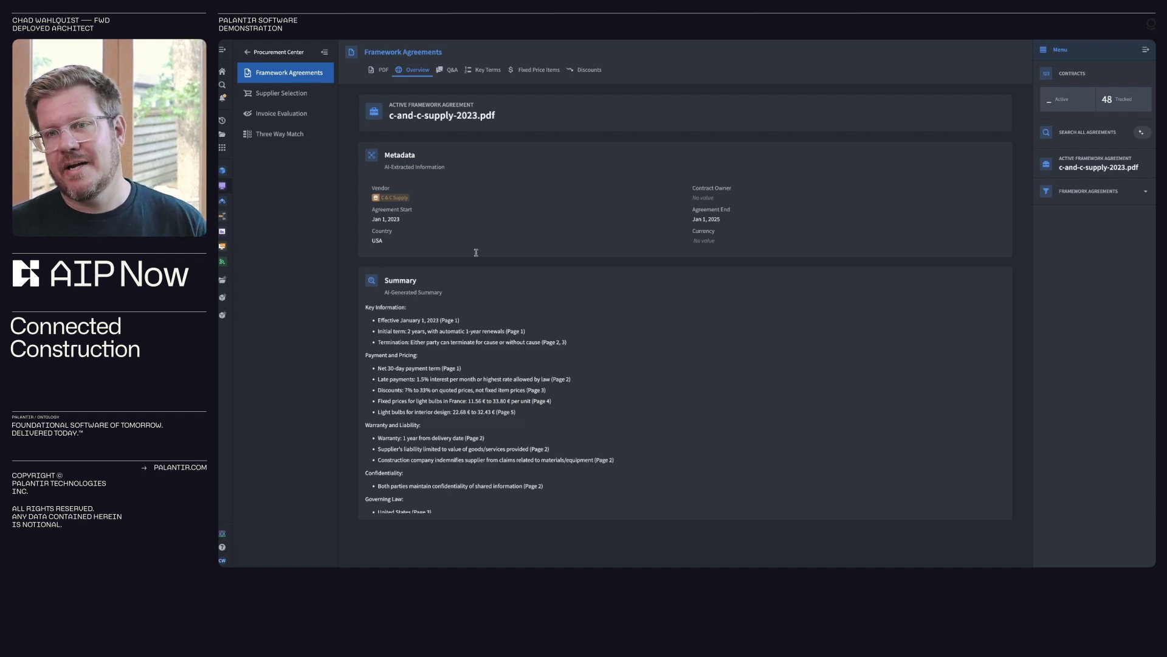
left_click(450, 73)
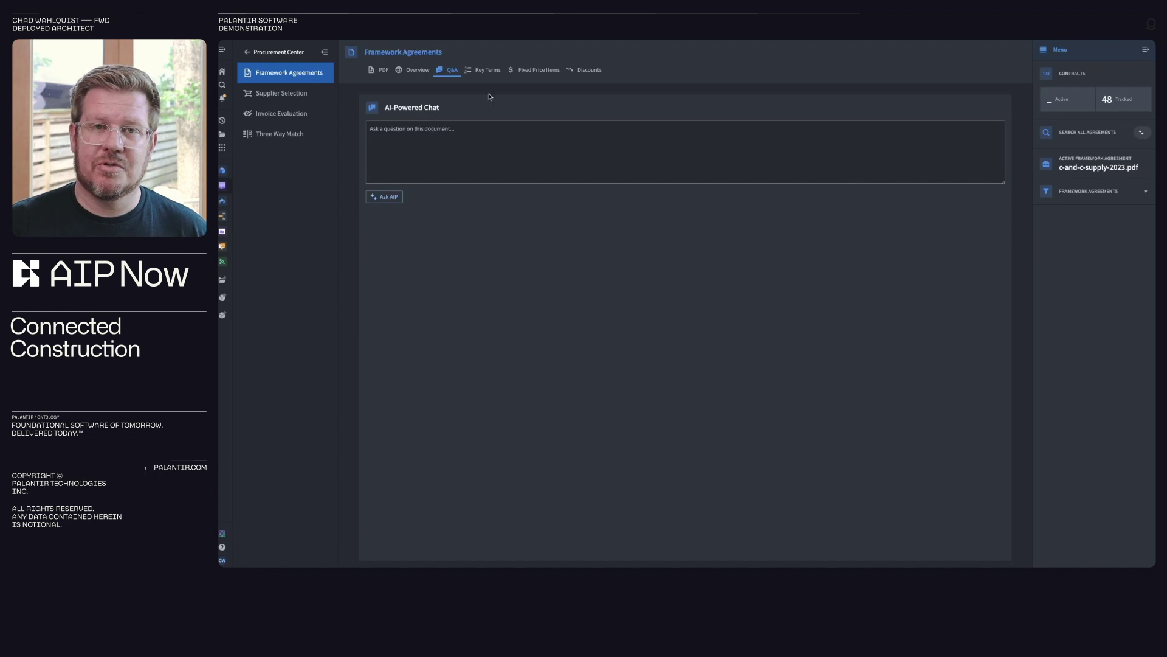
Step: Show the Key Terms table with clauses such as Confidentiality, Discounts and Governing Law
left_click(487, 71)
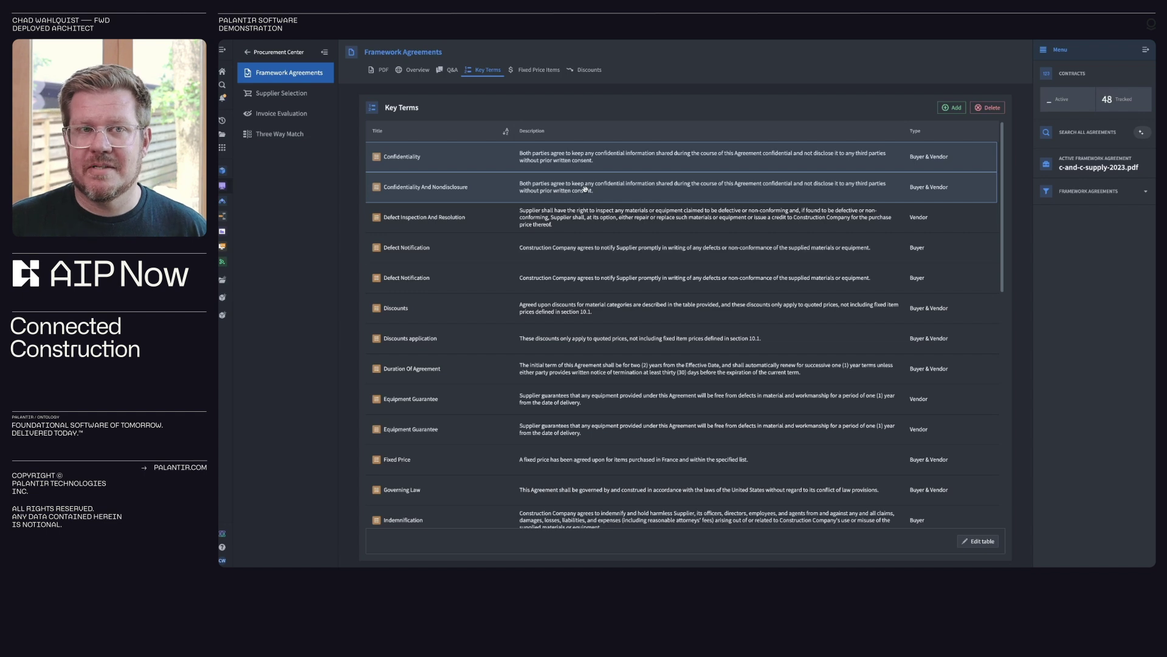
Step: Show the agreement's Fixed Price Items list
left_click(544, 78)
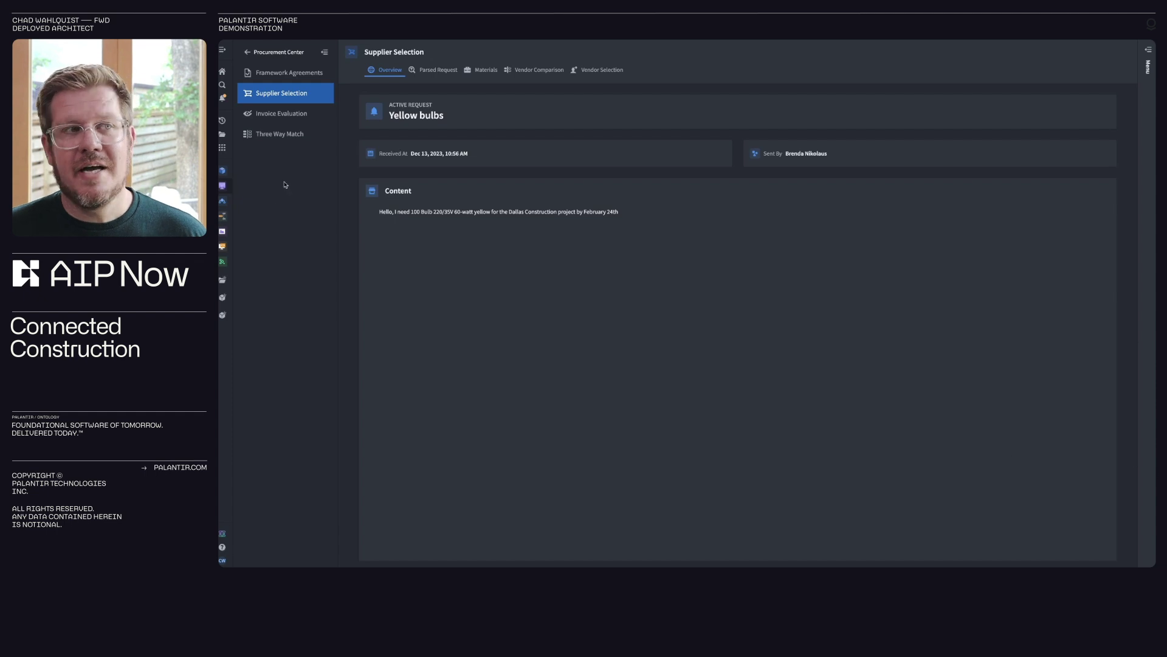
Step: Show the parsed request for 100 yellow 60-watt bulbs with its automated steps
left_click(447, 73)
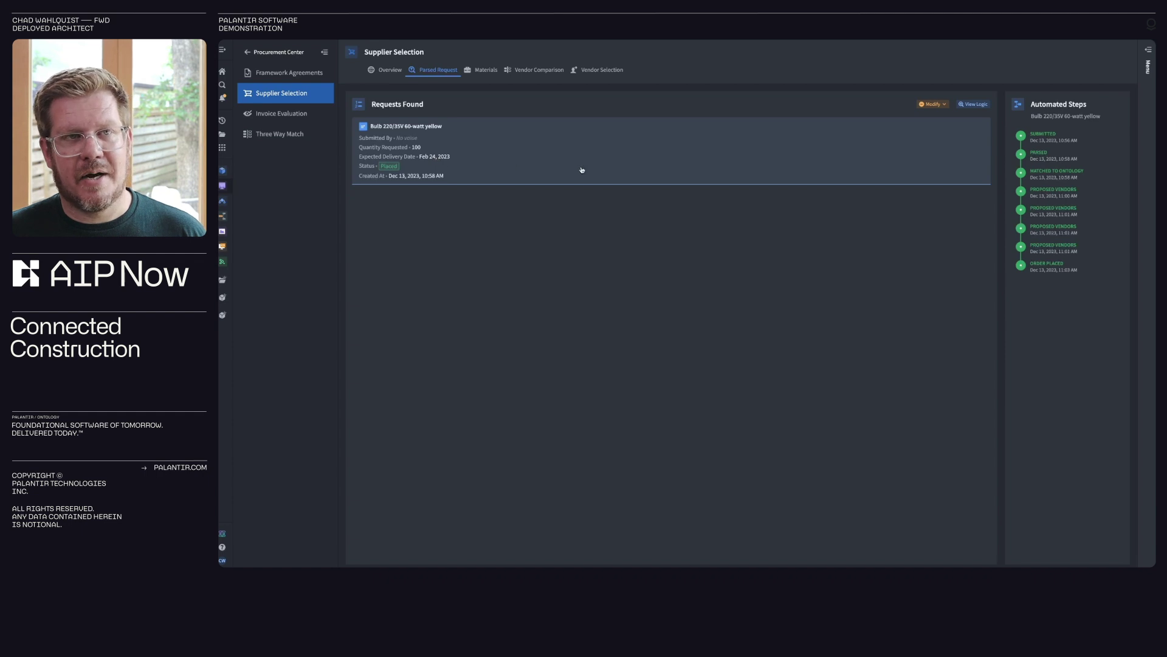
Step: Look over the purchase request's edit form without changes, then list the matching yellow bulbs
left_click(934, 105)
left_click(921, 123)
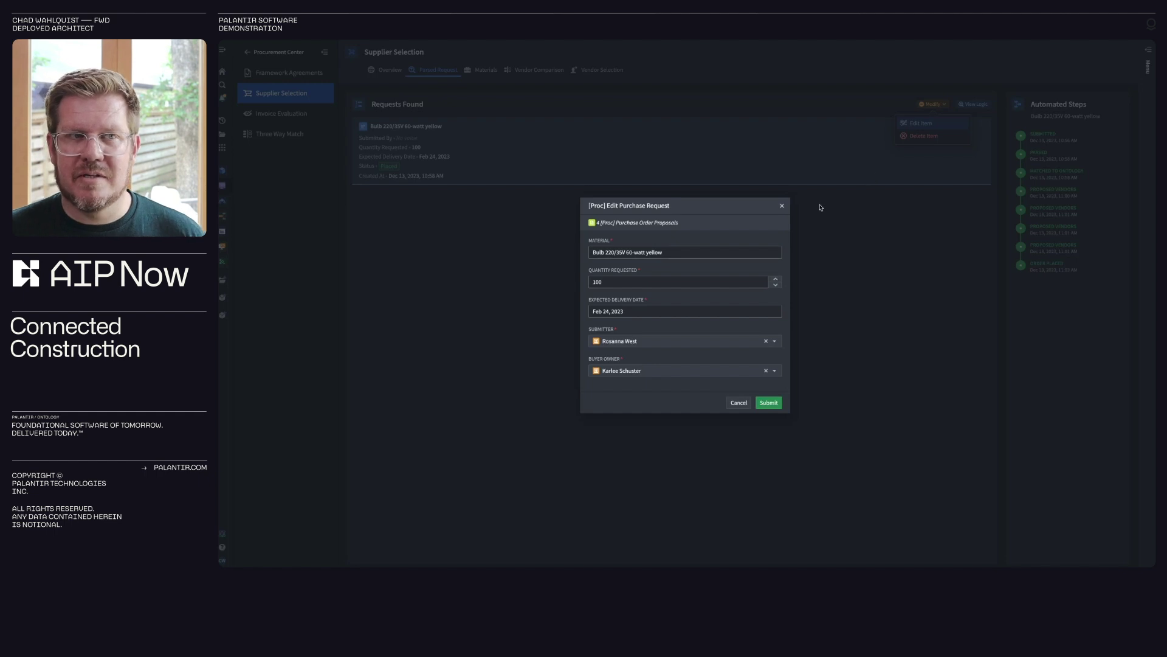
left_click(783, 207)
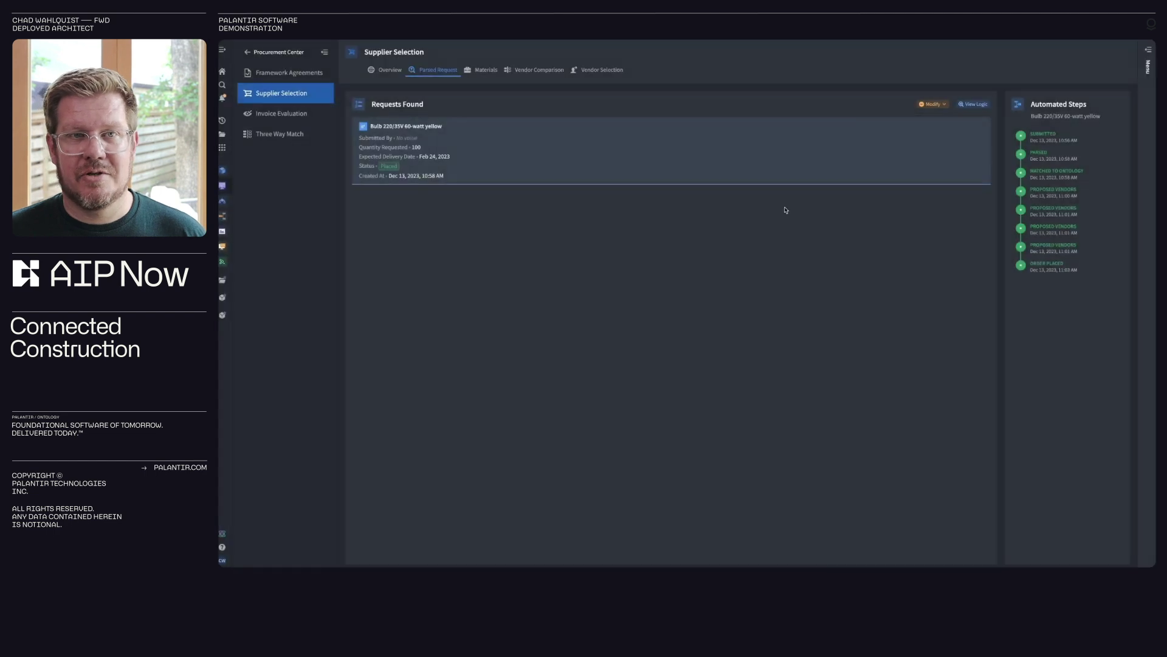
left_click(477, 74)
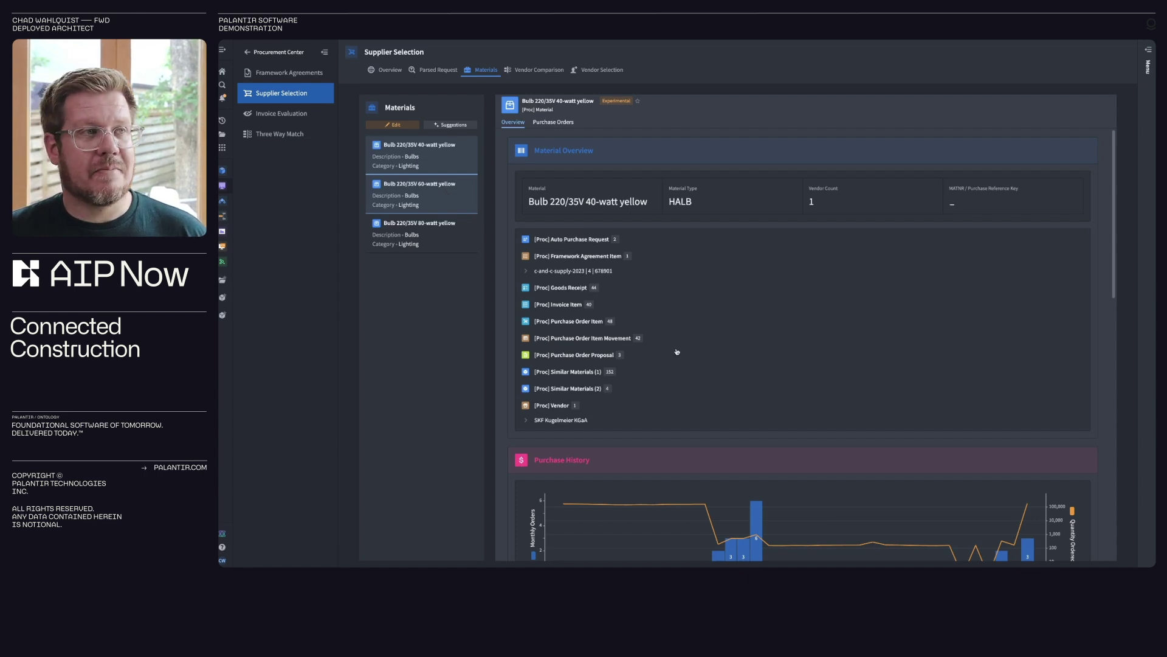
Step: Review the 40-watt bulb's purchase history, then show the Vendor Comparison of prices and lead times
scroll(695, 414, "down", 5)
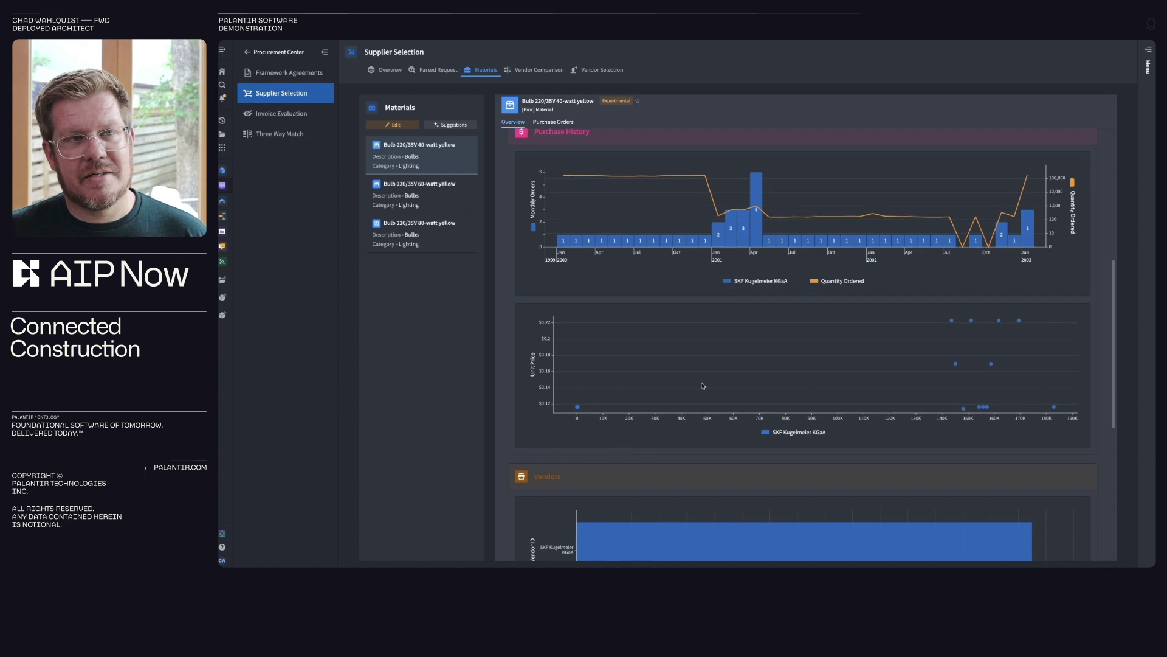
scroll(681, 389, "down", 5)
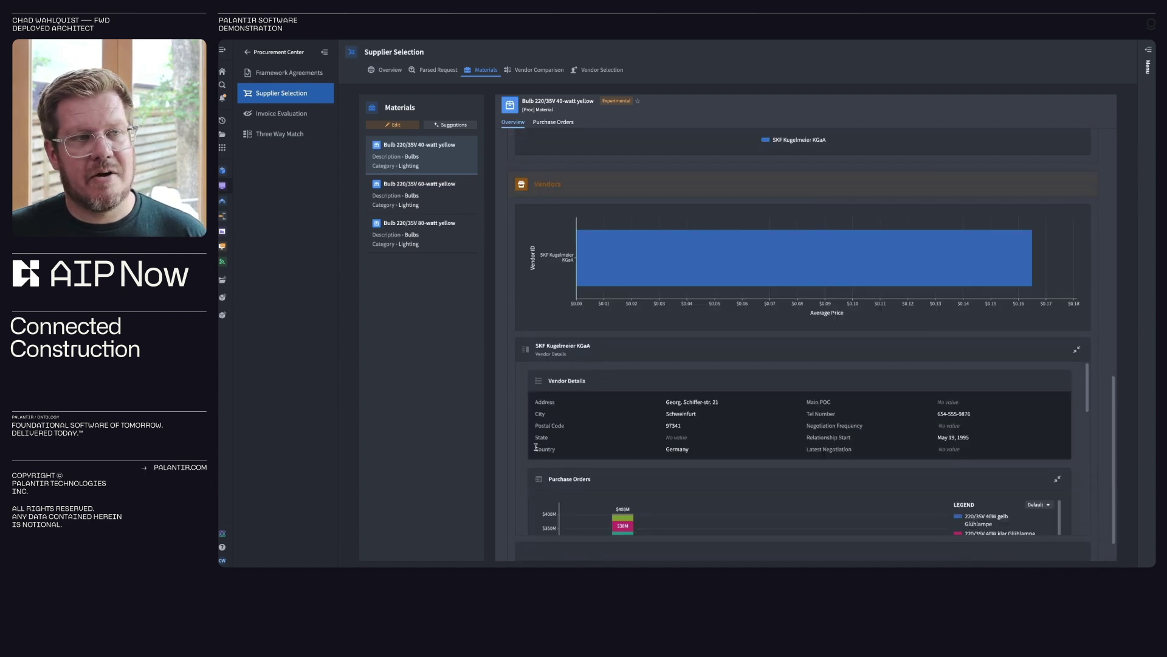
scroll(536, 447, "up", 10)
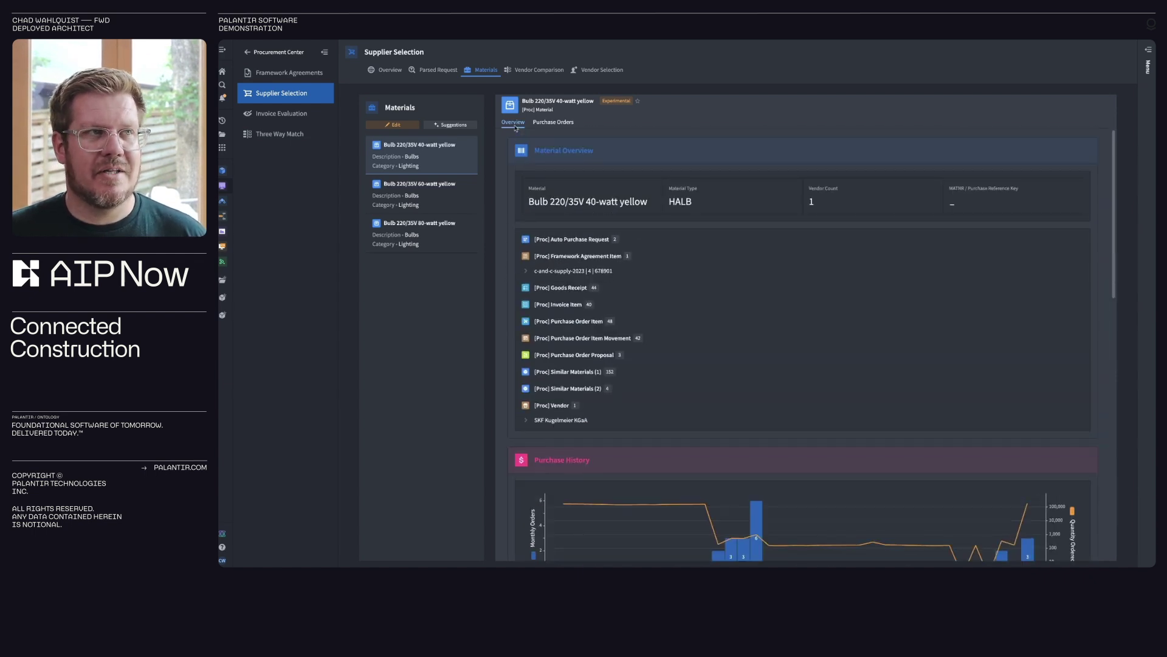
left_click(539, 70)
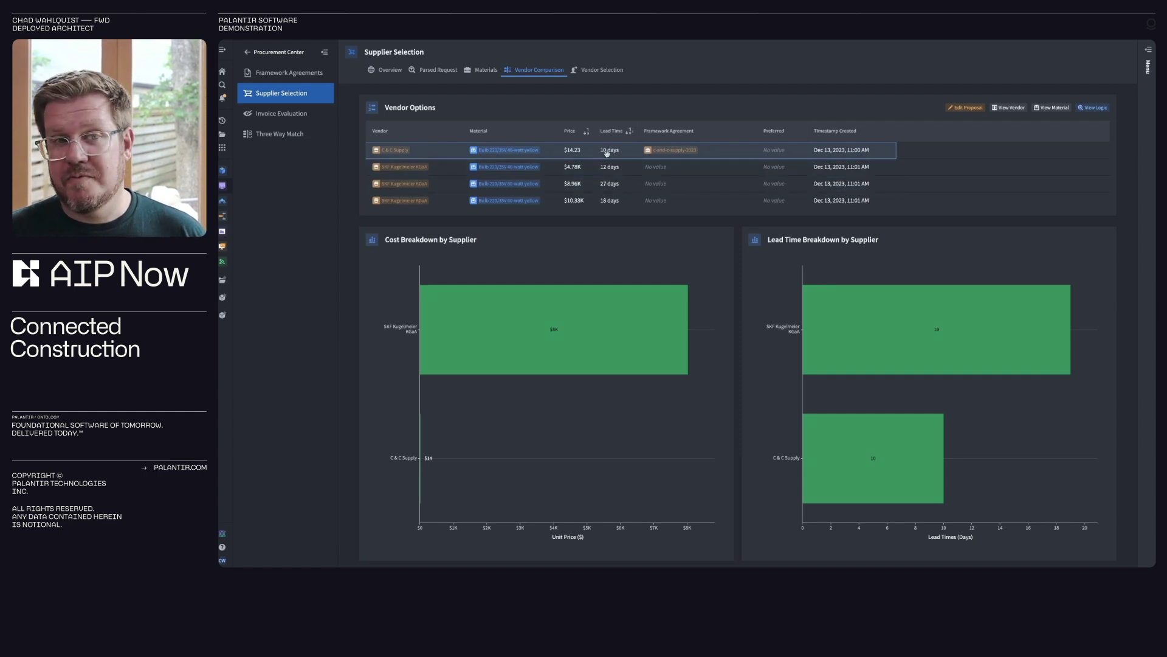
Step: Show C & C Supply as the selected vendor with its framework-agreement reasoning
left_click(602, 70)
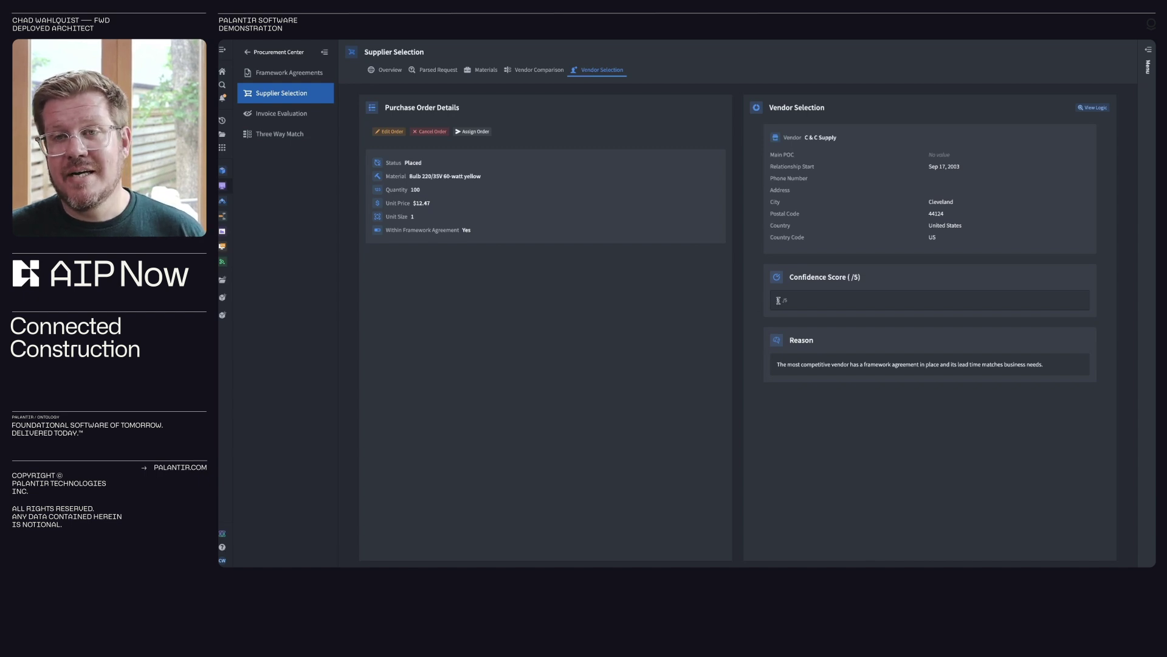
Step: Enter 5 as the vendor selection's confidence score
left_click(778, 299)
type("5")
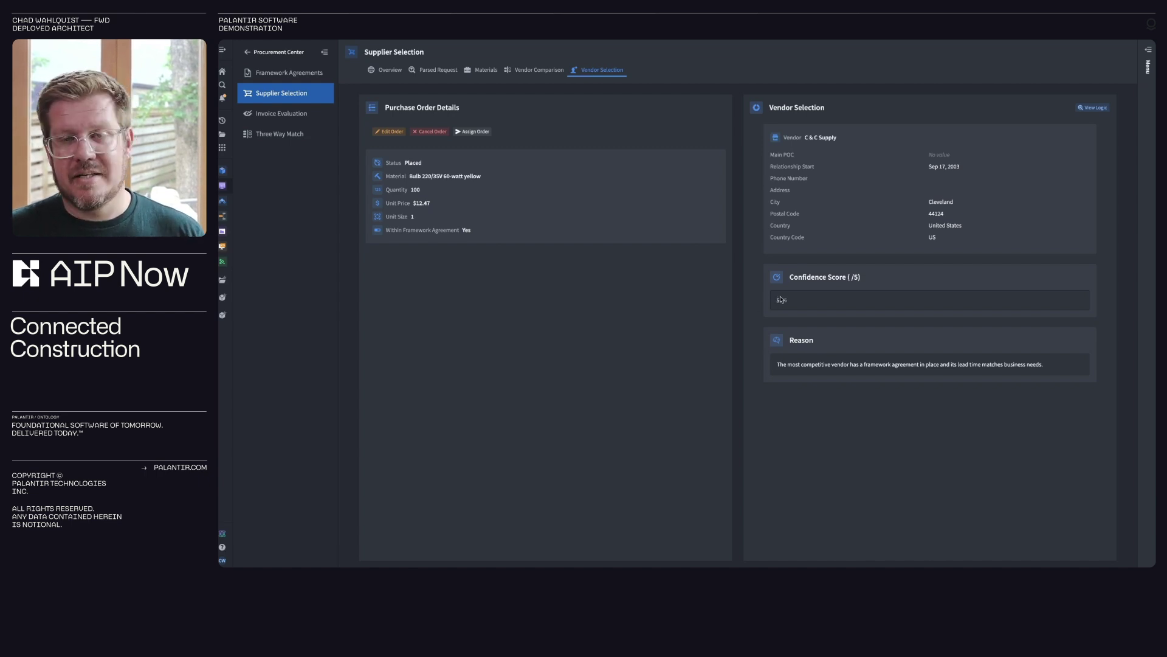